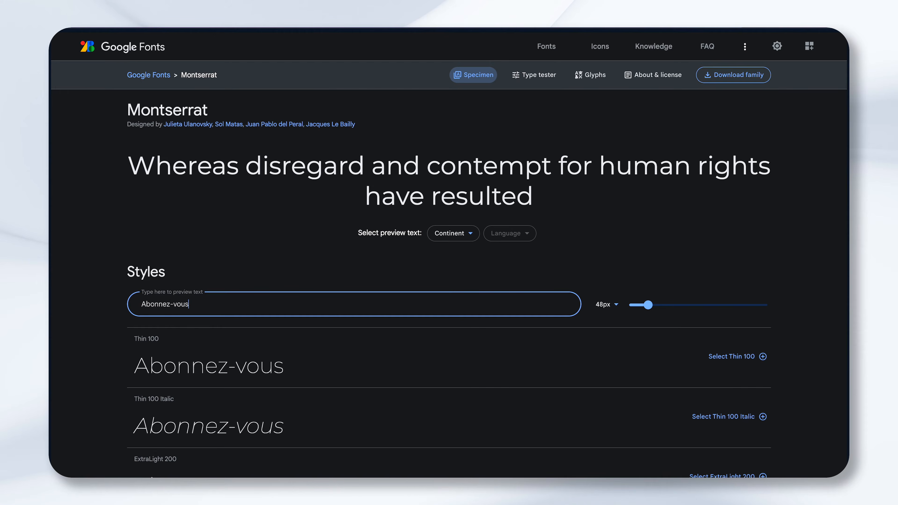
Preview the text "Abonnez-vous à la chaîne !" in all Montserrat styles, from Thin 100 to Black 900.
{"action": "type", "text": "e !"}
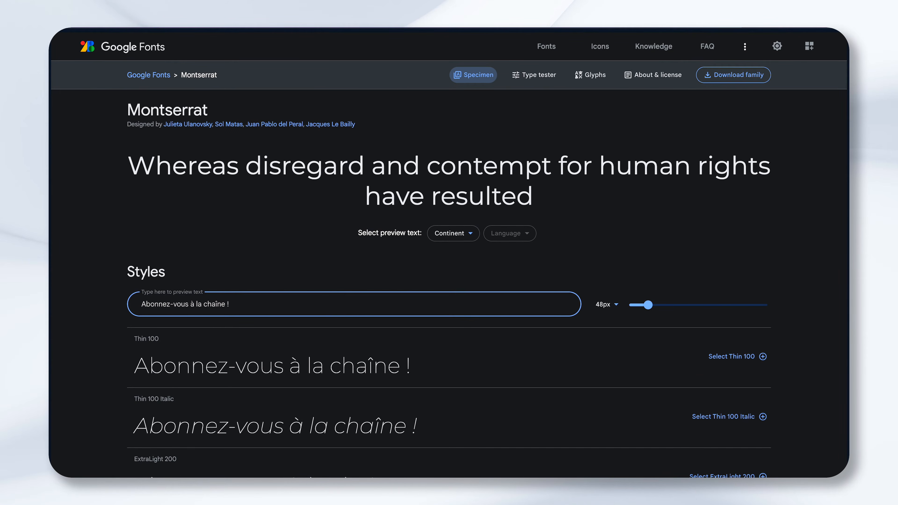
{"action": "scroll", "coordinate": [449, 283], "scroll_direction": "down", "scroll_amount": 10}
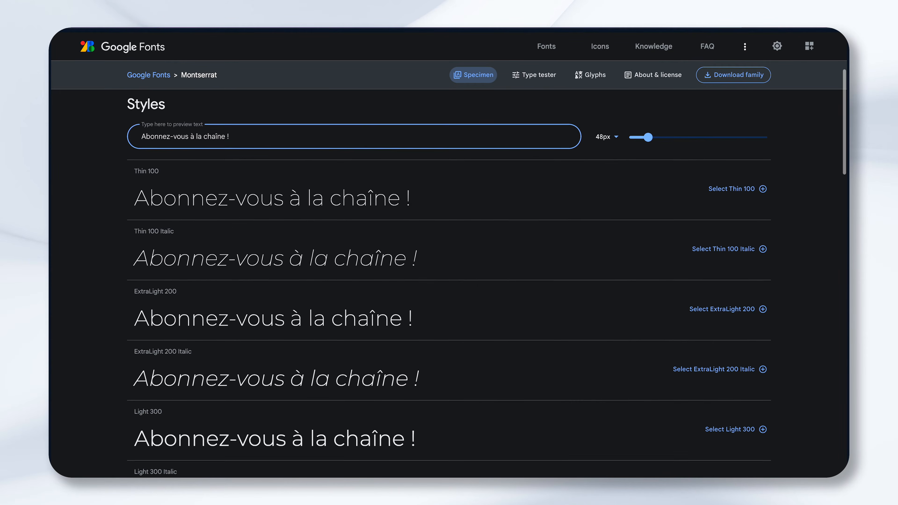
{"action": "scroll", "coordinate": [449, 283], "scroll_direction": "down", "scroll_amount": 10}
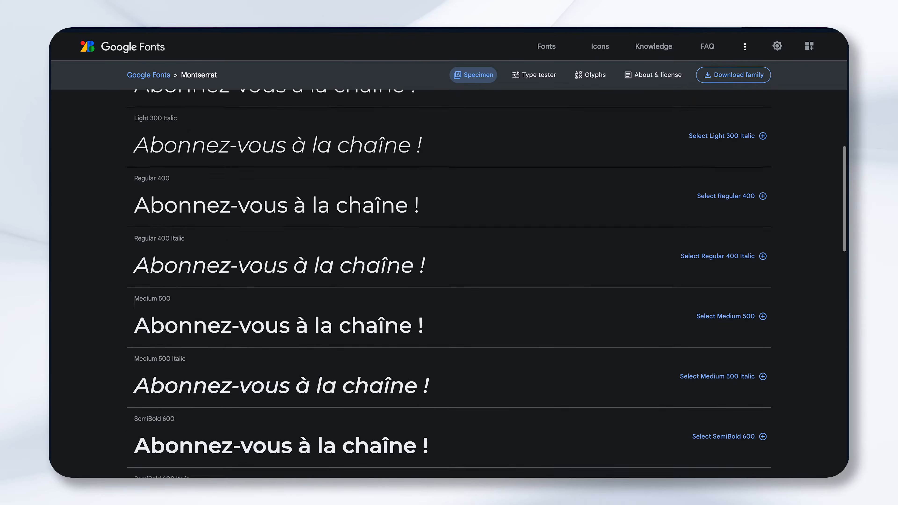
{"action": "scroll", "coordinate": [449, 283], "scroll_direction": "down", "scroll_amount": 2}
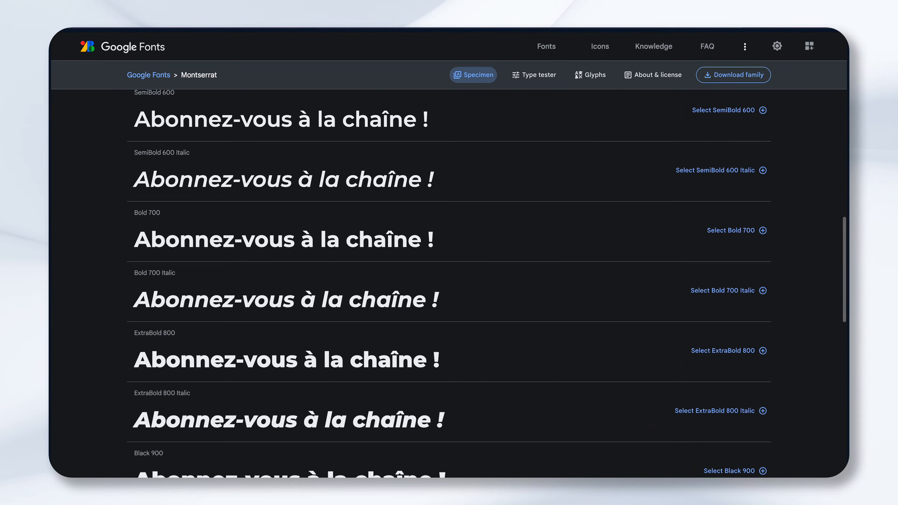
{"action": "scroll", "coordinate": [449, 283], "scroll_direction": "down", "scroll_amount": 2}
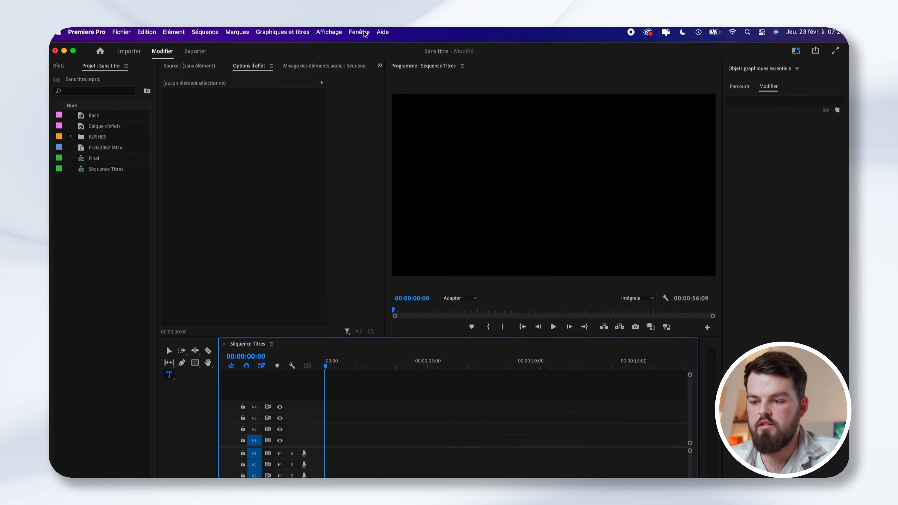
Add a text layer reading "Petit texte sympa" and centre it horizontally and vertically in the frame.
{"action": "left_click", "coordinate": [359, 34]}
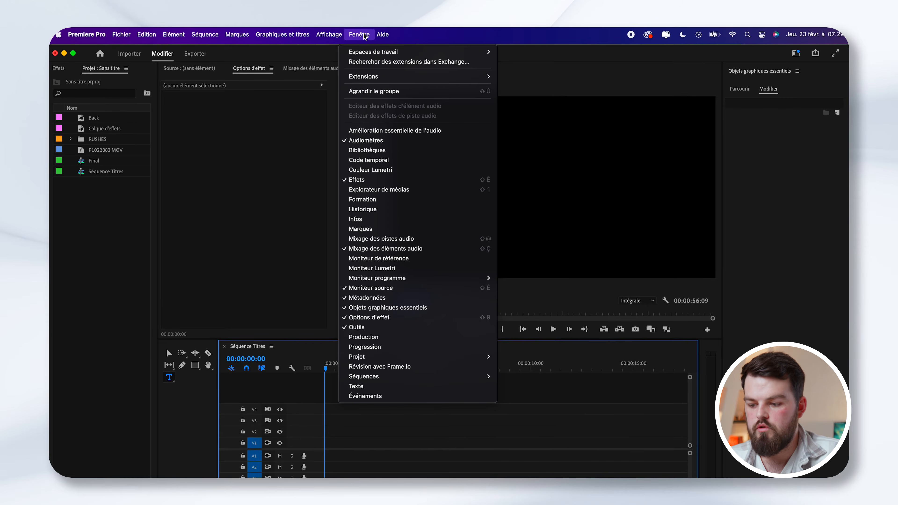
{"action": "left_click", "coordinate": [434, 308]}
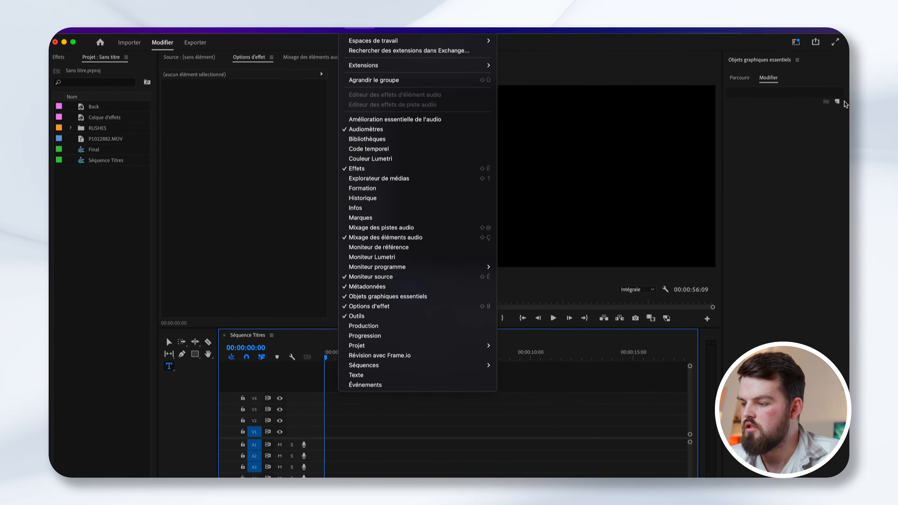
{"action": "left_click", "coordinate": [837, 95]}
{"action": "left_click", "coordinate": [827, 104]}
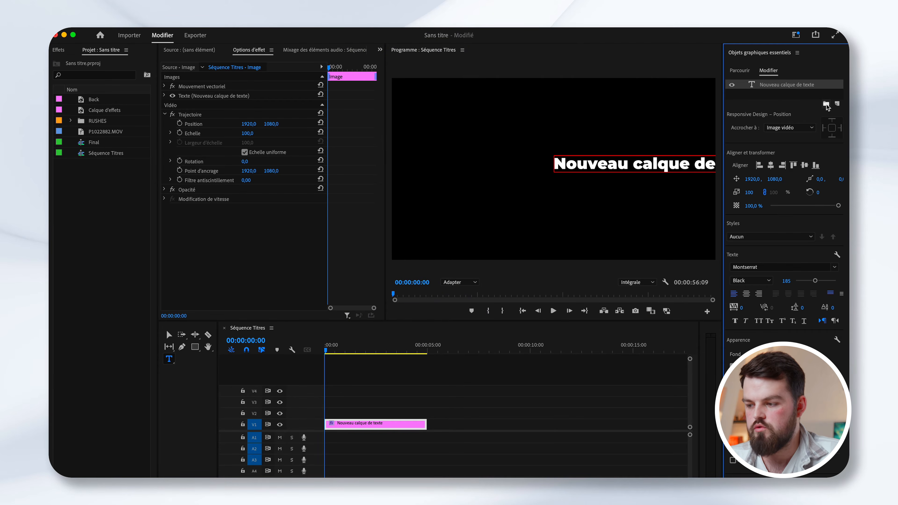
{"action": "type", "text": "Petit texte sympa"}
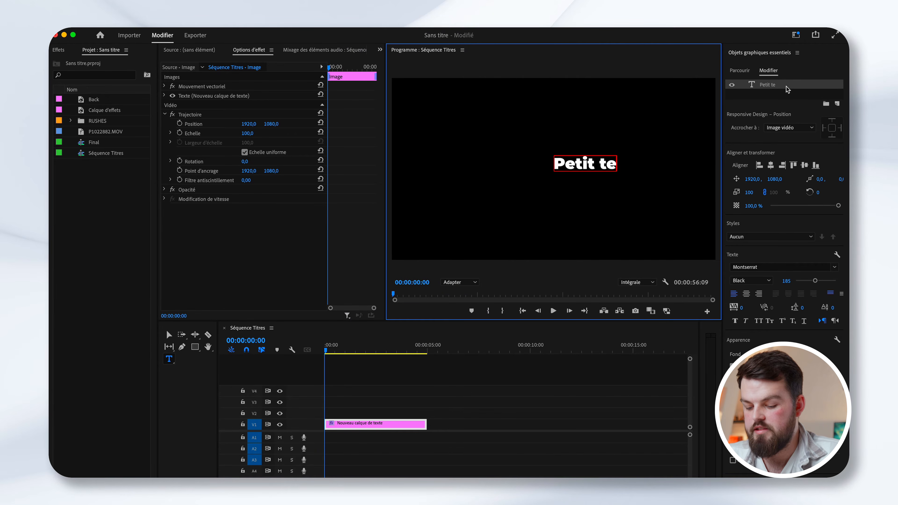
{"action": "left_click", "coordinate": [771, 166]}
{"action": "left_click", "coordinate": [805, 165]}
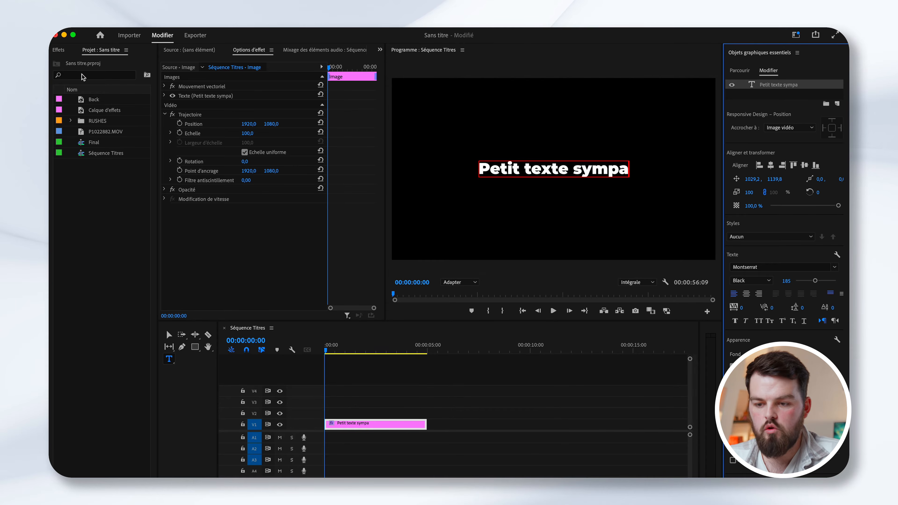
Search the effects for "transfo" and apply the Transformation distortion effect to the "Petit texte sympa" clip.
{"action": "left_click", "coordinate": [60, 49]}
{"action": "left_click", "coordinate": [78, 63]}
{"action": "type", "text": "transfo"}
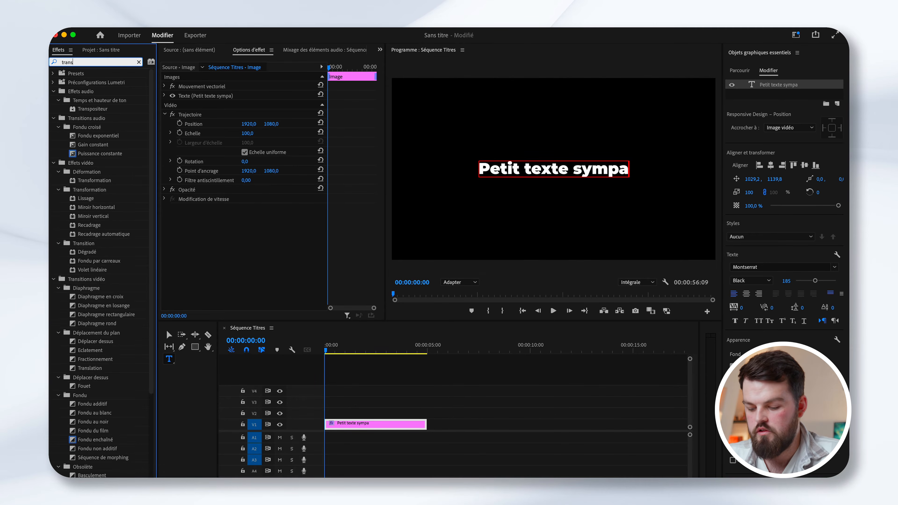
{"action": "left_click_drag", "start_coordinate": [94, 127], "coordinate": [386, 429]}
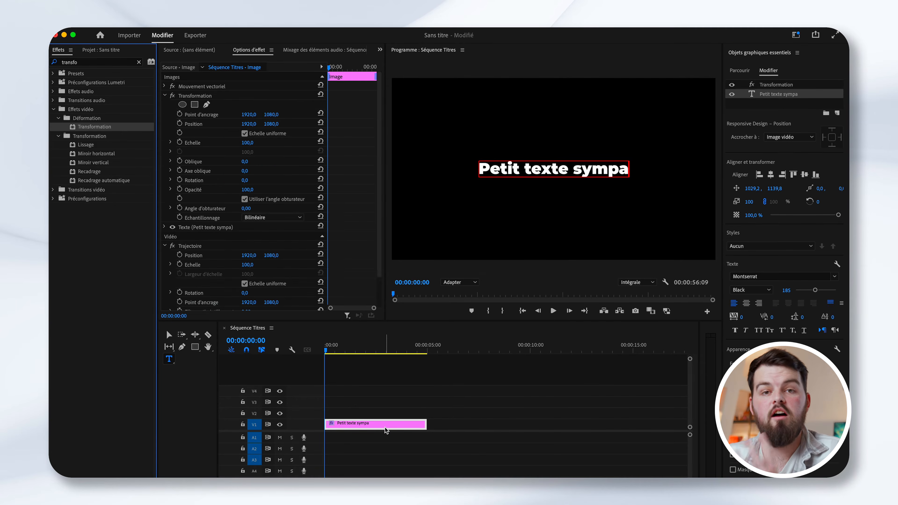
Keyframe the Transformation position at 00:00:01:21, set its X value to -941 at 00:00:01:11, and play the slide-in.
{"action": "left_click", "coordinate": [360, 350]}
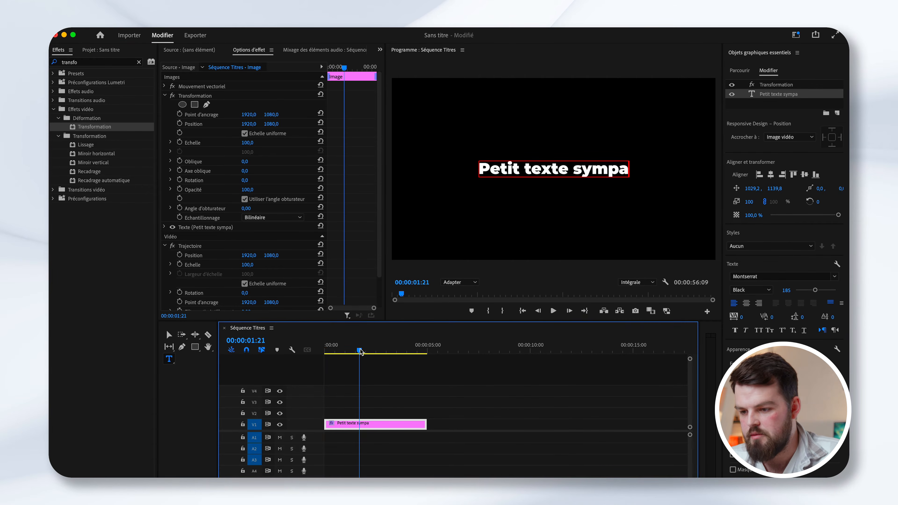
{"action": "left_click", "coordinate": [179, 124]}
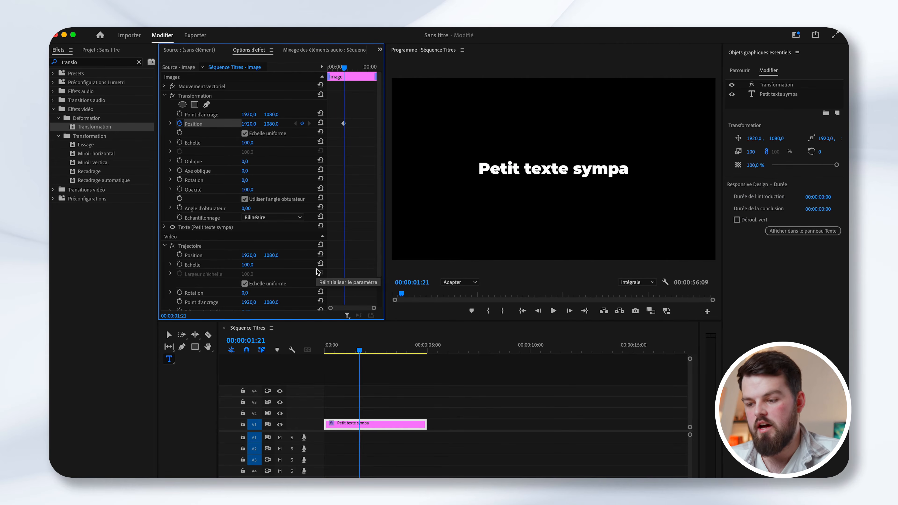
{"action": "key", "text": "shift+Left"}
{"action": "key", "text": "shift+Left"}
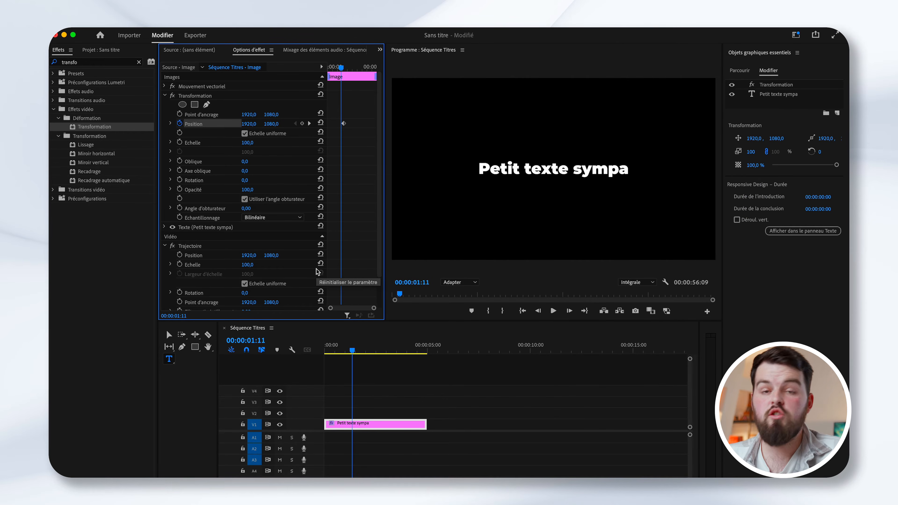
{"action": "left_click_drag", "start_coordinate": [248, 124], "coordinate": [193, 124]}
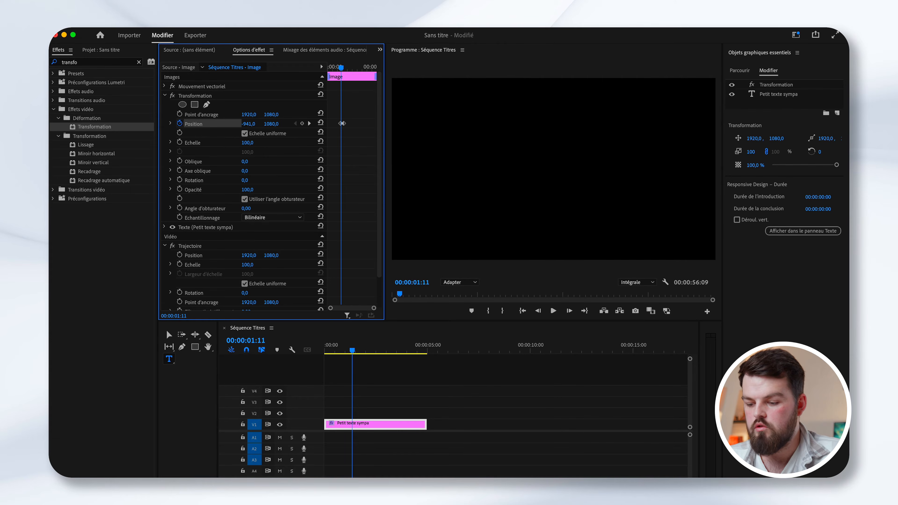
{"action": "left_click", "coordinate": [343, 348]}
{"action": "key", "text": "space"}
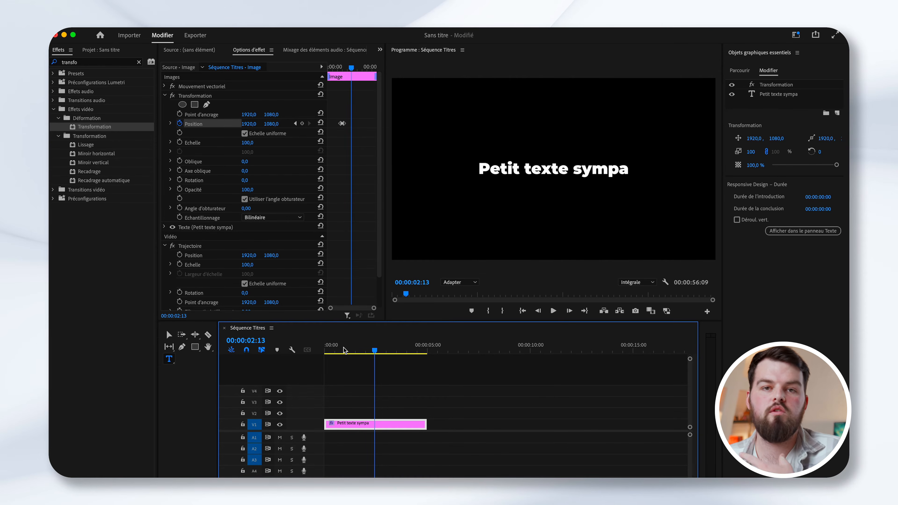
Set the Transformation effect's shutter angle to 180 for motion blur and play the animation.
{"action": "left_click", "coordinate": [246, 209]}
{"action": "type", "text": "180"}
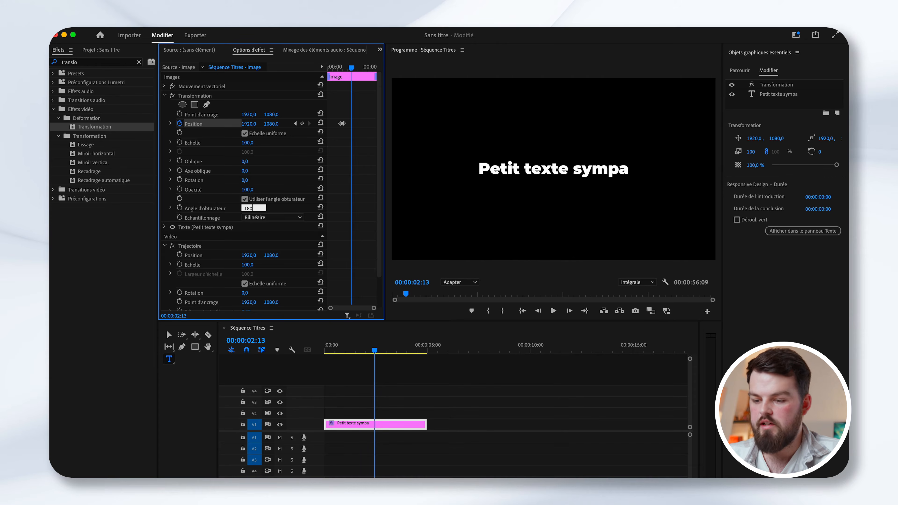
{"action": "left_click", "coordinate": [344, 349]}
{"action": "key", "text": "space"}
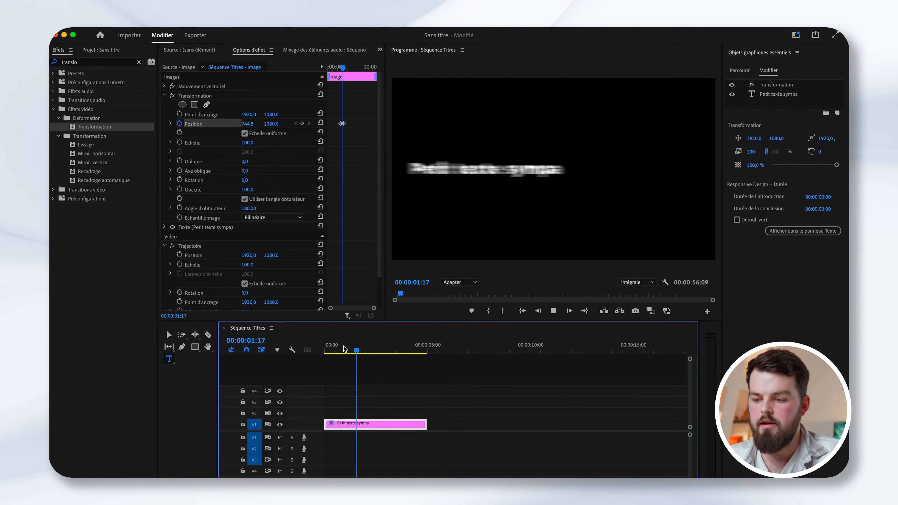
{"action": "key", "text": "space"}
Set the temporal interpolation of the final position keyframe to Progressif.
{"action": "left_click", "coordinate": [343, 124]}
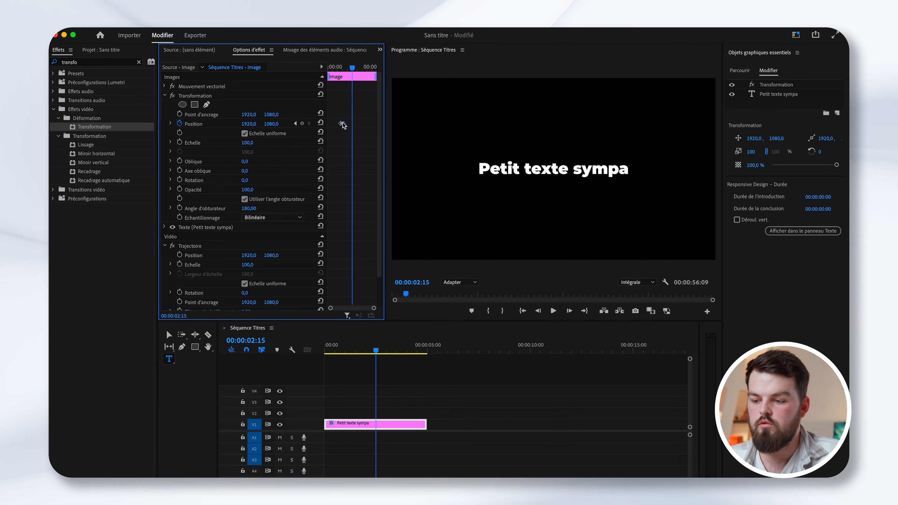
{"action": "right_click", "coordinate": [344, 124]}
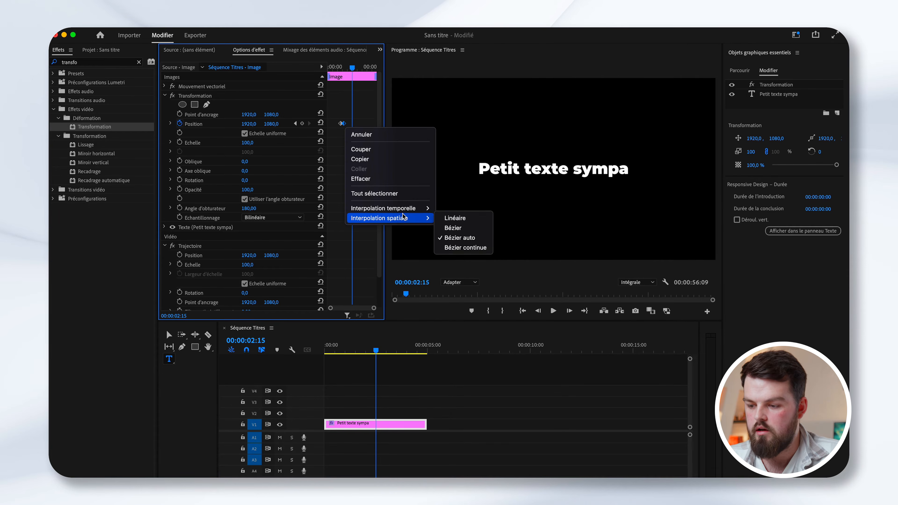
{"action": "mouse_move", "coordinate": [403, 212]}
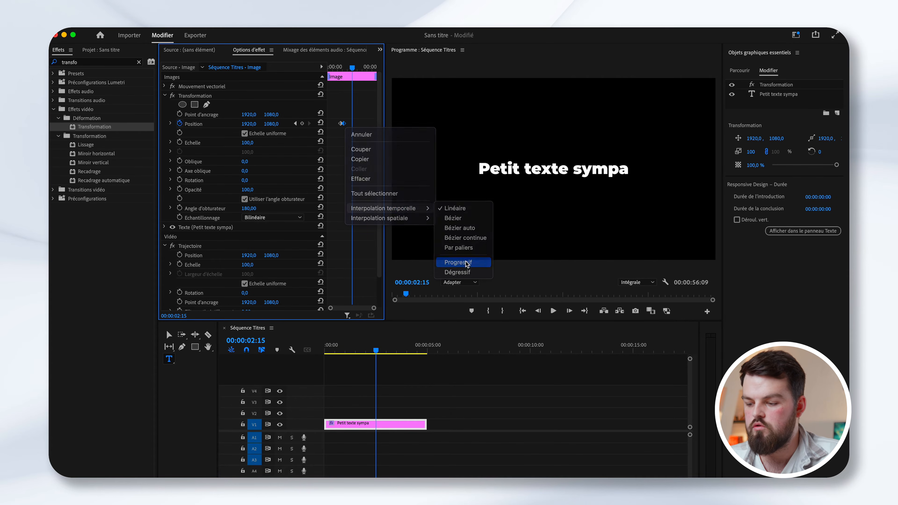
{"action": "left_click", "coordinate": [458, 262]}
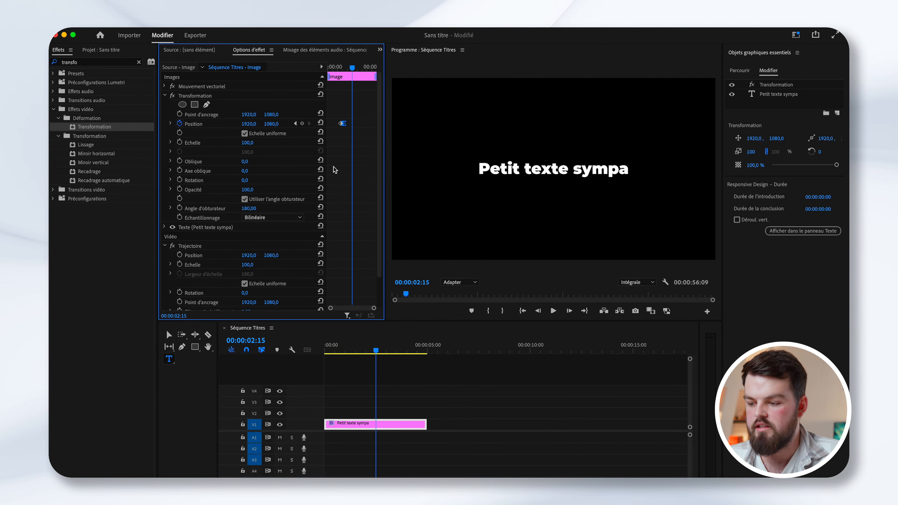
Reshape the position speed curve so the text starts fast and slows gradually, play the result, and save the project.
{"action": "left_click", "coordinate": [170, 124]}
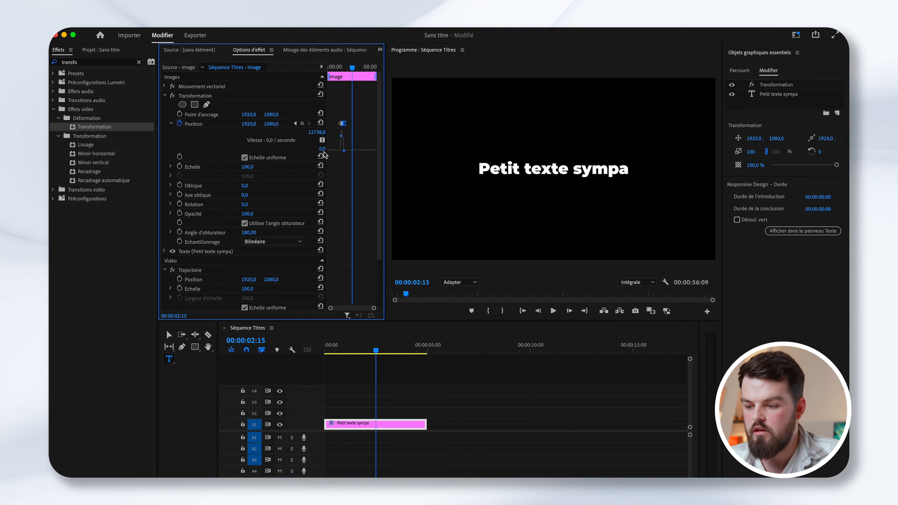
{"action": "scroll", "coordinate": [353, 156], "scroll_direction": "up", "scroll_amount": 3}
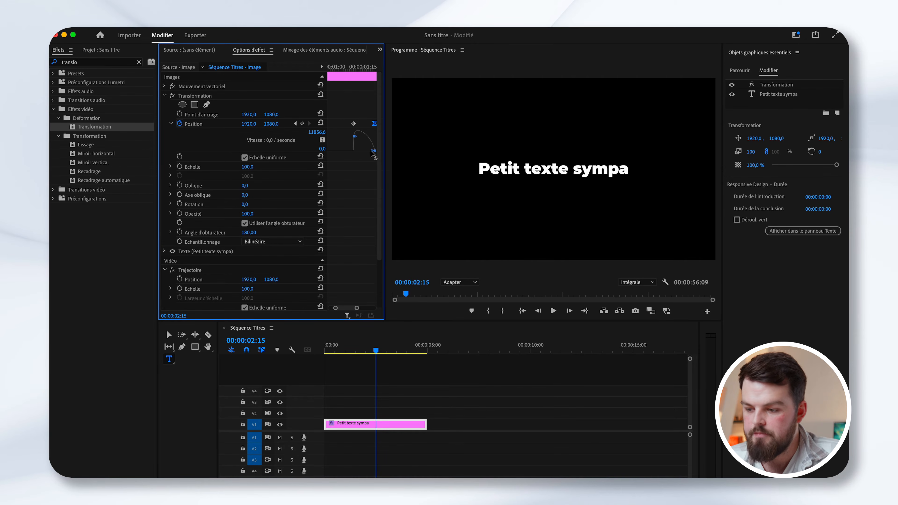
{"action": "mouse_move", "coordinate": [373, 154]}
{"action": "left_mouse_down"}
{"action": "mouse_move", "coordinate": [333, 152]}
{"action": "mouse_move", "coordinate": [365, 152]}
{"action": "left_mouse_up"}
{"action": "left_click", "coordinate": [335, 343]}
{"action": "key", "text": "space"}
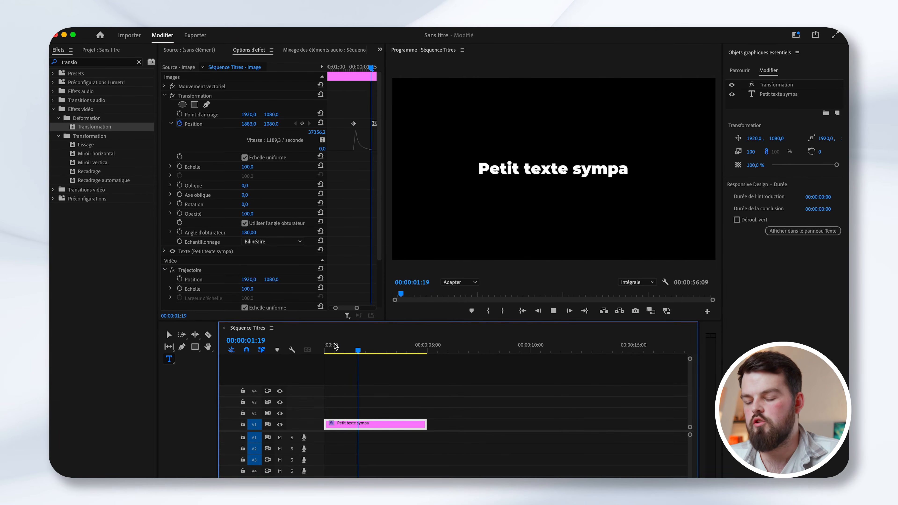
{"action": "key", "text": "super+s"}
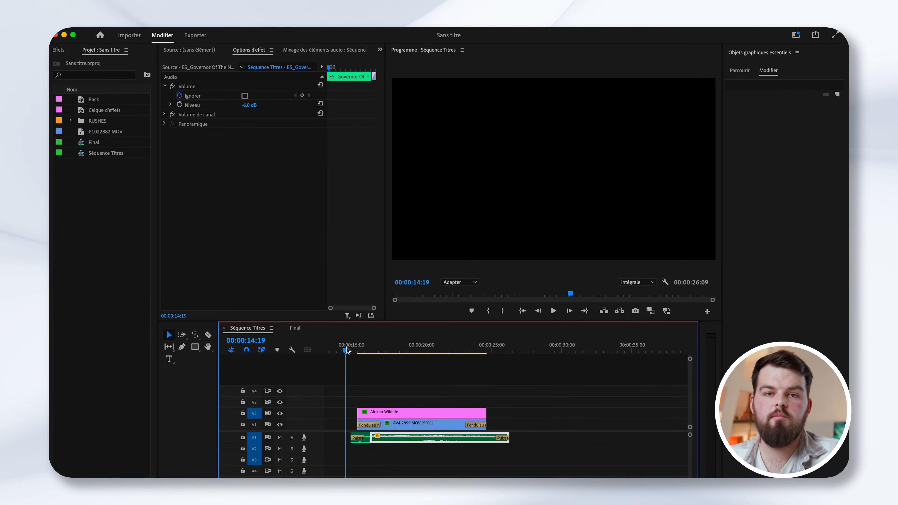
Play the African Wildlife title sequence and apply the Transformation effect to its title clip.
{"action": "key", "text": "space"}
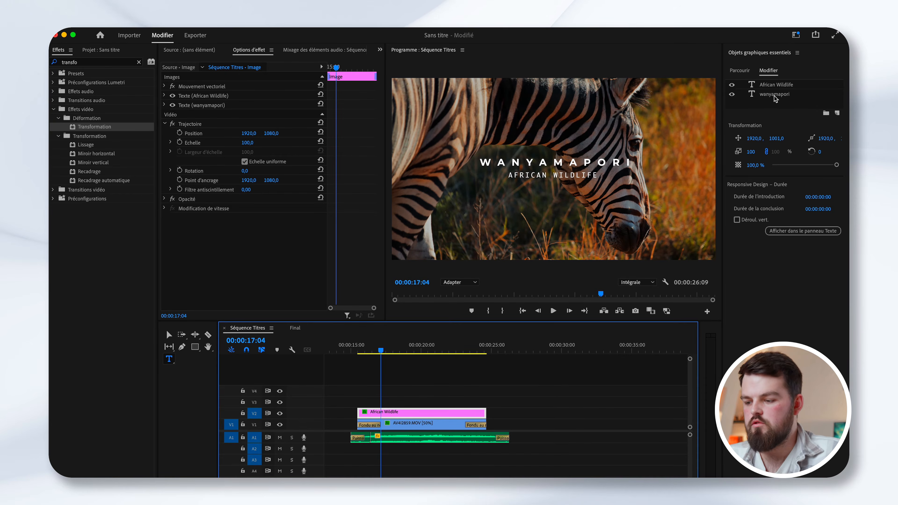
{"action": "left_click", "coordinate": [774, 95]}
{"action": "left_click", "coordinate": [788, 86]}
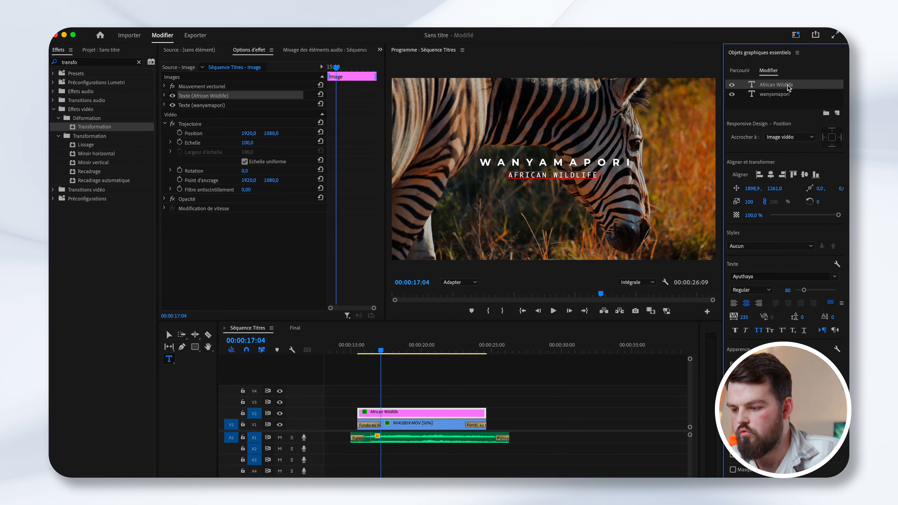
{"action": "left_click_drag", "start_coordinate": [108, 127], "coordinate": [433, 416]}
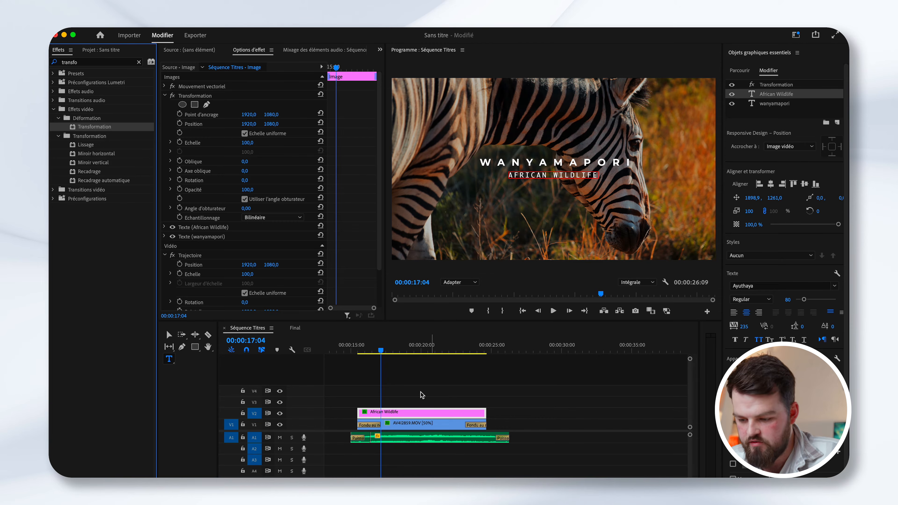
Keyframe the title's Transformation scale and opacity at 00:00:17:04, and set the scale to 95 at 00:00:15:14.
{"action": "left_click", "coordinate": [179, 142]}
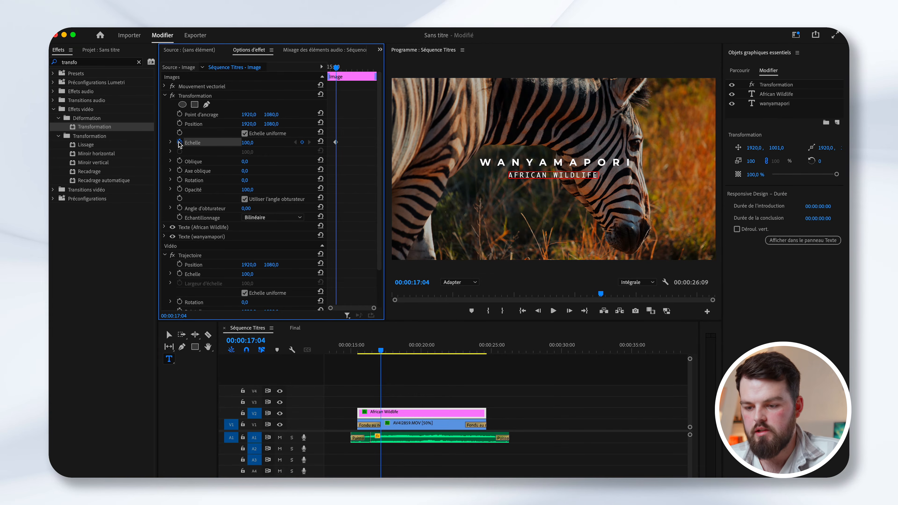
{"action": "left_click", "coordinate": [179, 190]}
{"action": "left_click", "coordinate": [365, 350]}
{"action": "left_click_drag", "start_coordinate": [363, 350], "coordinate": [360, 349]}
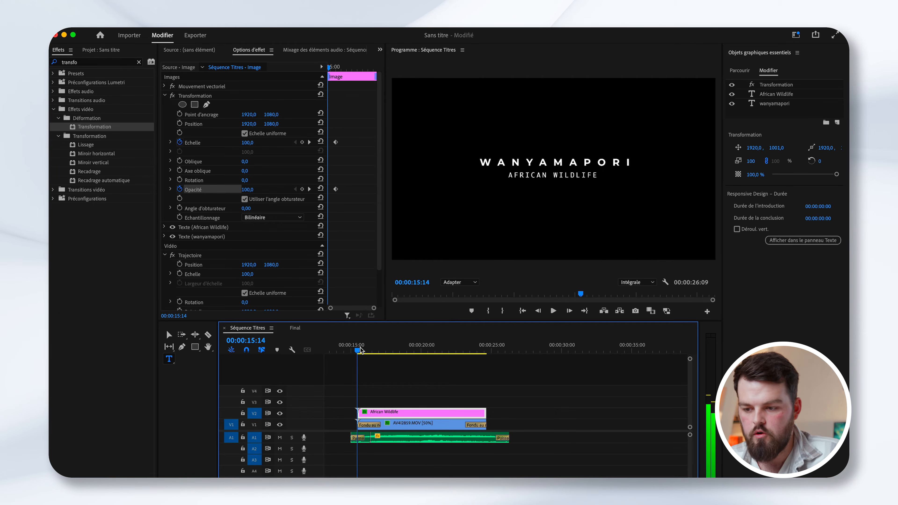
{"action": "left_click", "coordinate": [253, 142]}
{"action": "type", "text": "95"}
{"action": "key", "text": "Return"}
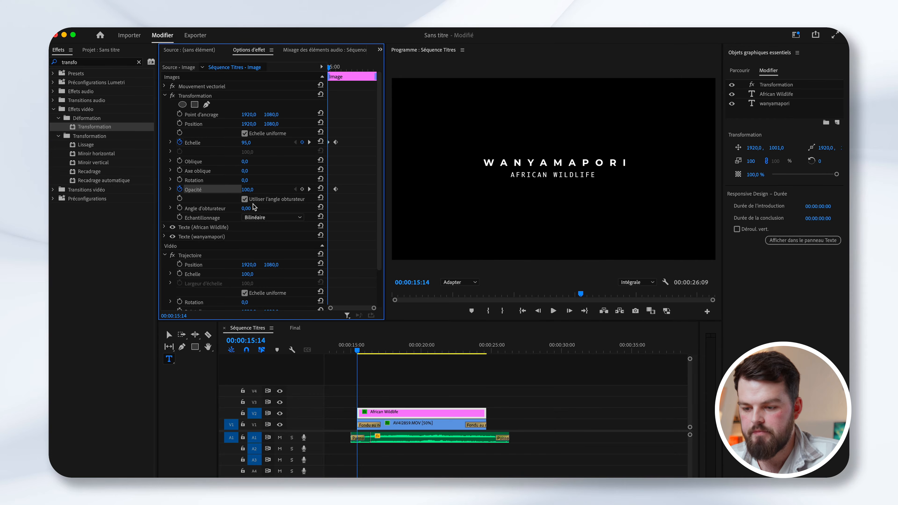
Set the title's Transformation opacity to 0 at 00:00:15:14 and play the title's entrance.
{"action": "left_click", "coordinate": [249, 190]}
{"action": "type", "text": "0"}
{"action": "key", "text": "Return"}
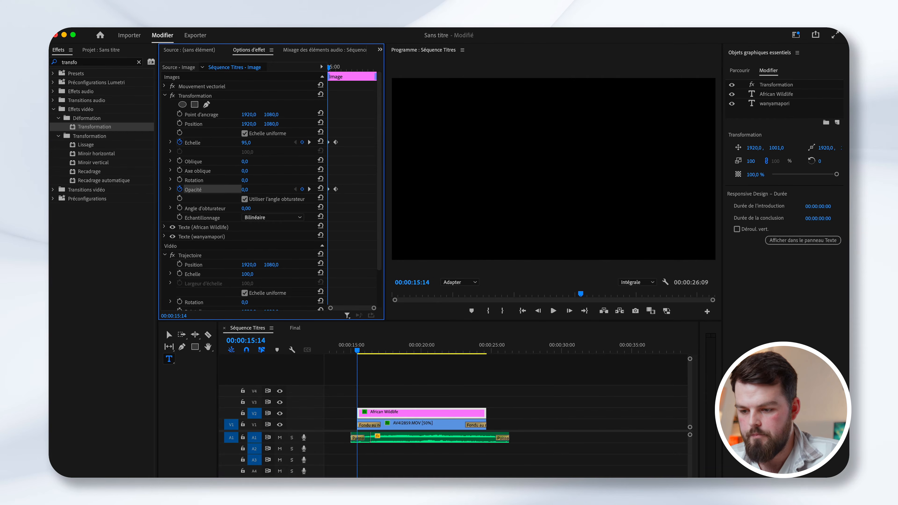
{"action": "left_click", "coordinate": [354, 353]}
{"action": "key", "text": "space"}
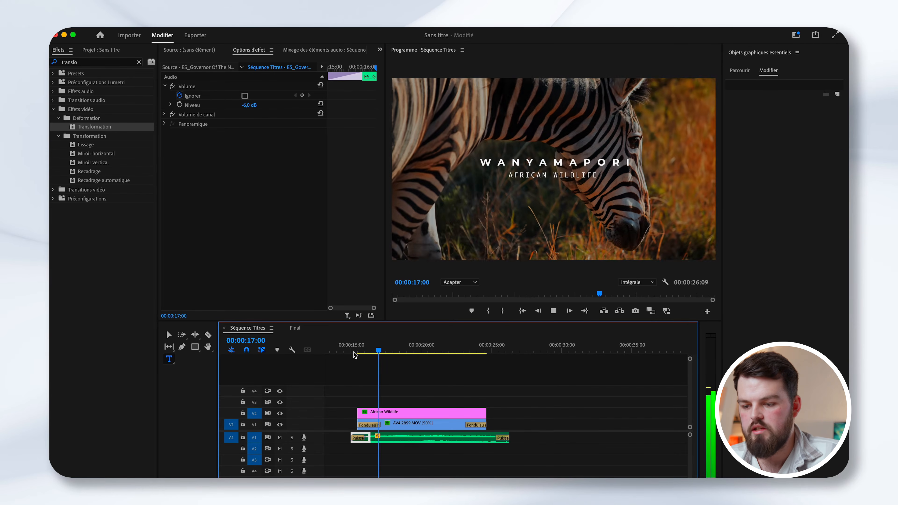
Set the title's Transformation scale to 130 and add an opacity keyframe at 00:00:23:04.
{"action": "left_click_drag", "start_coordinate": [353, 353], "coordinate": [466, 350]}
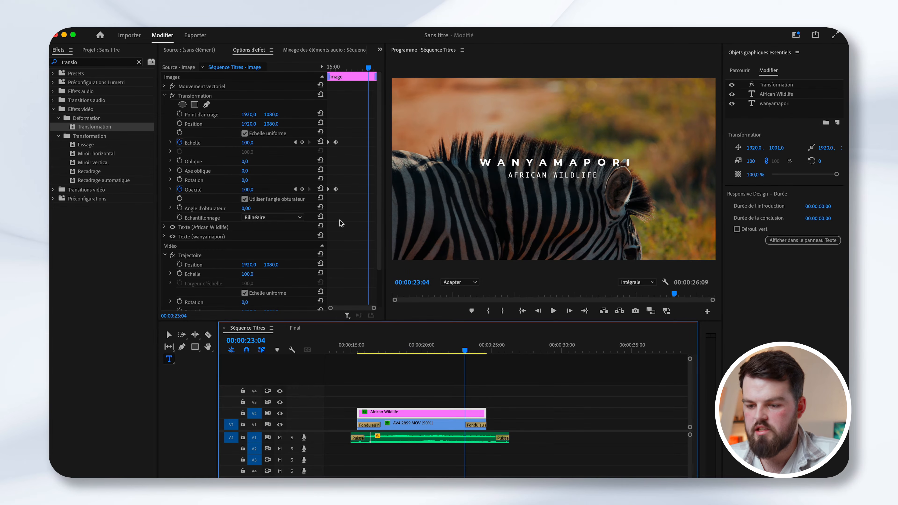
{"action": "left_click", "coordinate": [253, 142]}
{"action": "type", "text": "130"}
{"action": "key", "text": "Return"}
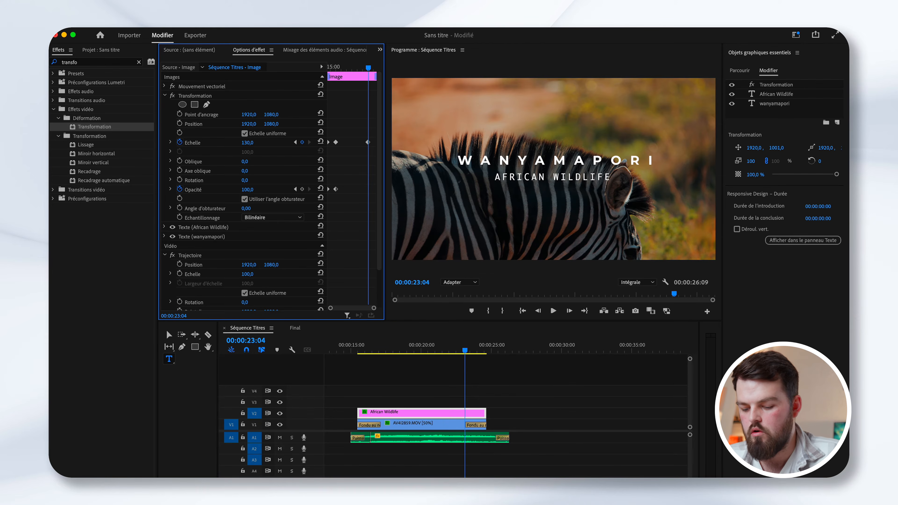
{"action": "left_click", "coordinate": [302, 189]}
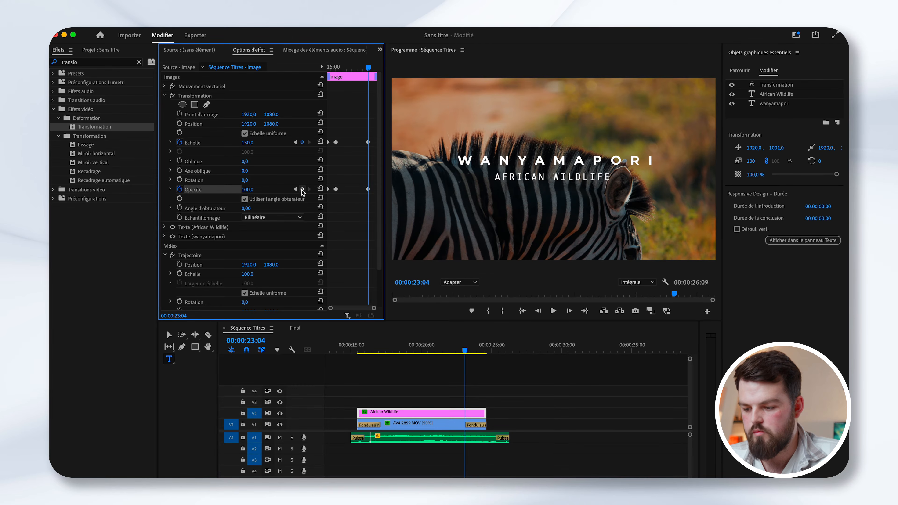
Set the title's Transformation scale to 140 and opacity to 0 at 00:00:24:19.
{"action": "left_click_drag", "start_coordinate": [475, 351], "coordinate": [484, 352]}
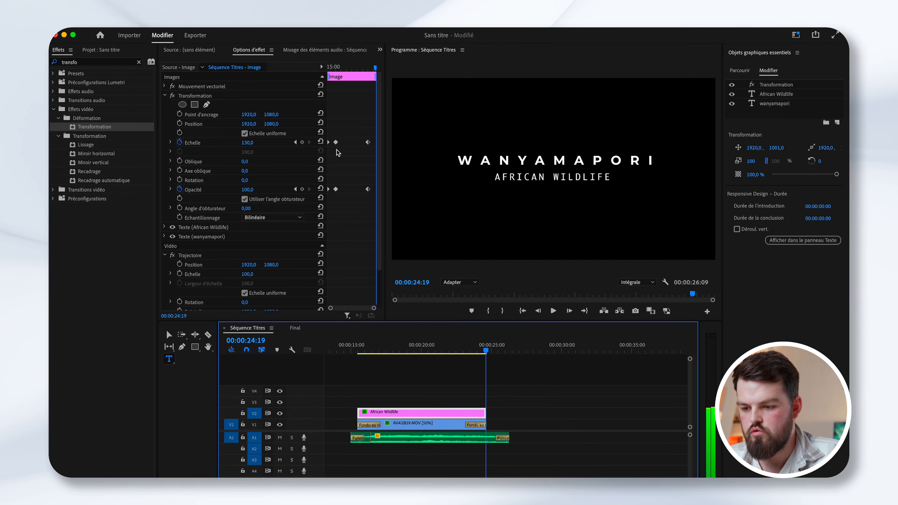
{"action": "left_click", "coordinate": [253, 142]}
{"action": "type", "text": "1"}
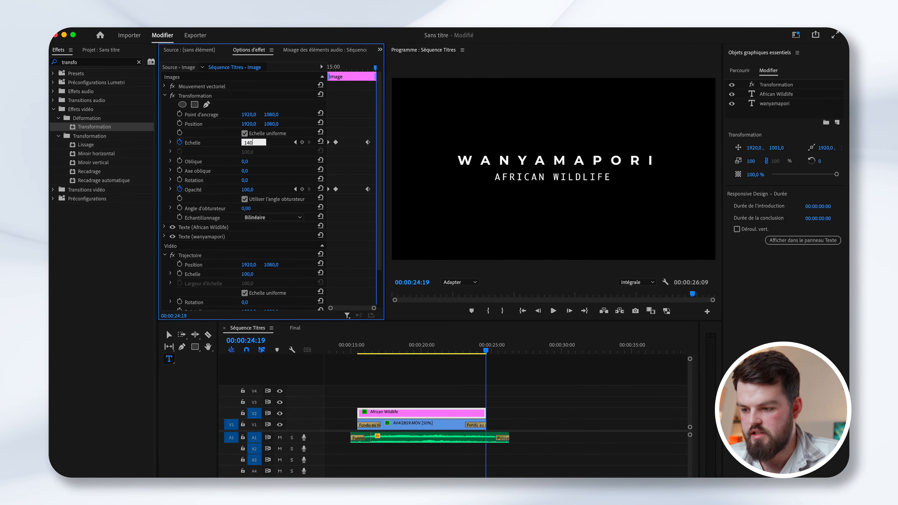
{"action": "type", "text": "40"}
{"action": "key", "text": "Return"}
{"action": "left_click", "coordinate": [248, 190]}
{"action": "type", "text": "0"}
{"action": "key", "text": "Return"}
Play the African Wildlife title from before its entrance to check the scale and opacity animation.
{"action": "left_click", "coordinate": [355, 348]}
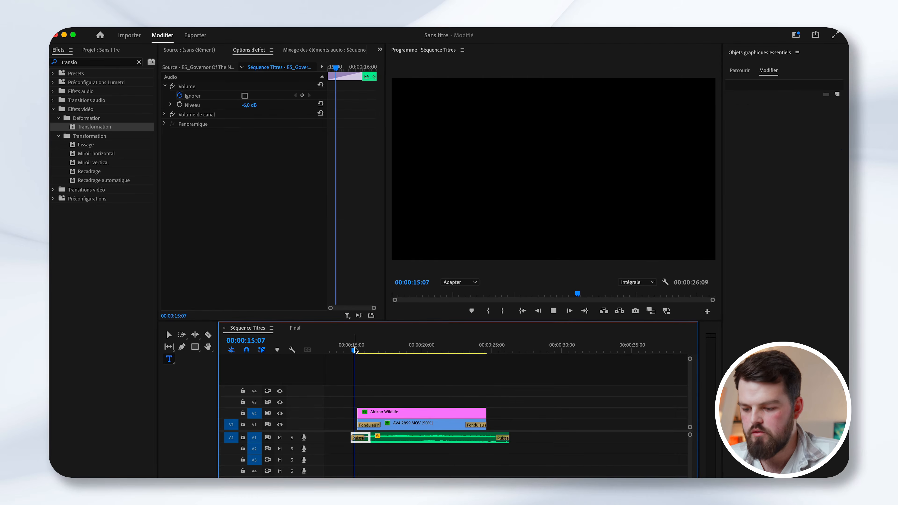
{"action": "key", "text": "space"}
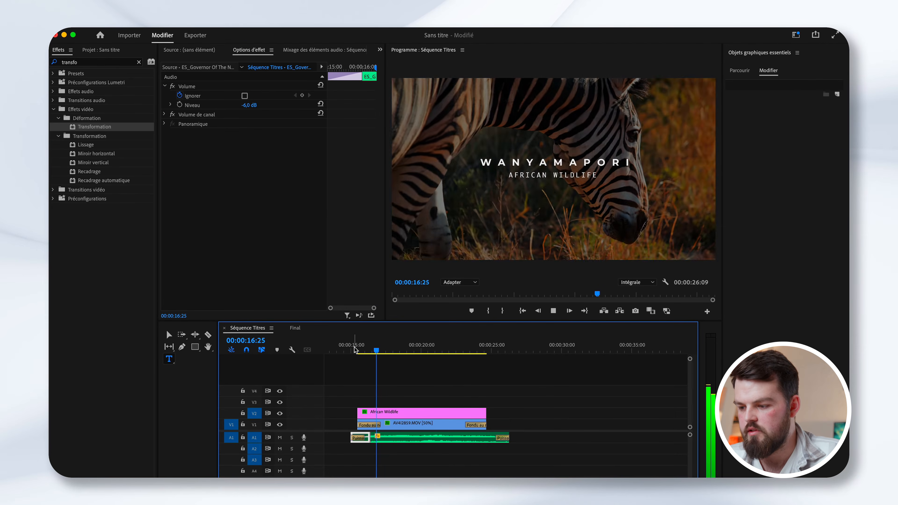
{"action": "left_click", "coordinate": [461, 348]}
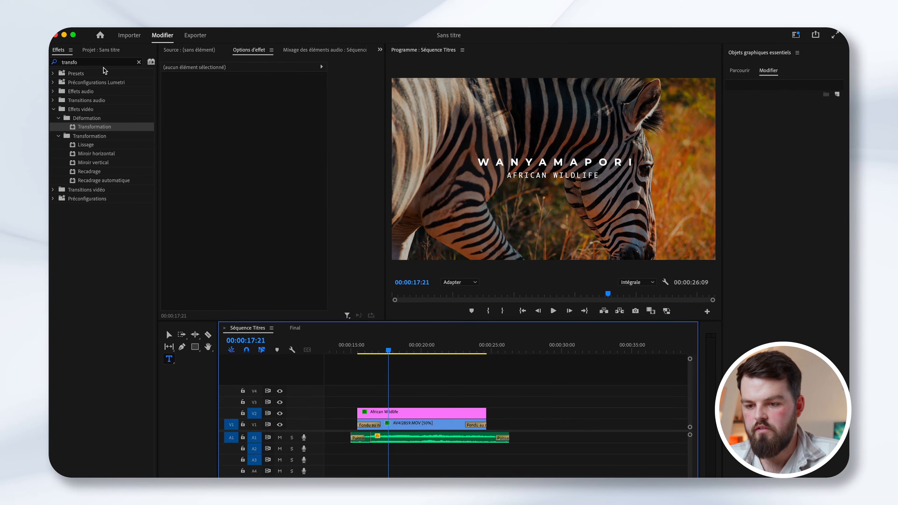
Apply the Flou gaussien effect to the African Wildlife title clip and keyframe its blur at 00:00:17:04.
{"action": "left_click", "coordinate": [101, 63]}
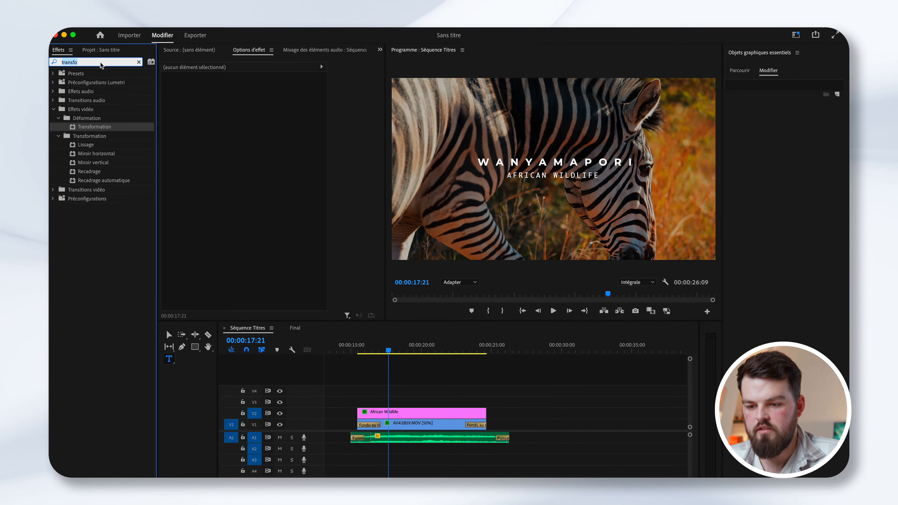
{"action": "type", "text": "gaussi"}
{"action": "left_click_drag", "start_coordinate": [76, 128], "coordinate": [420, 412]}
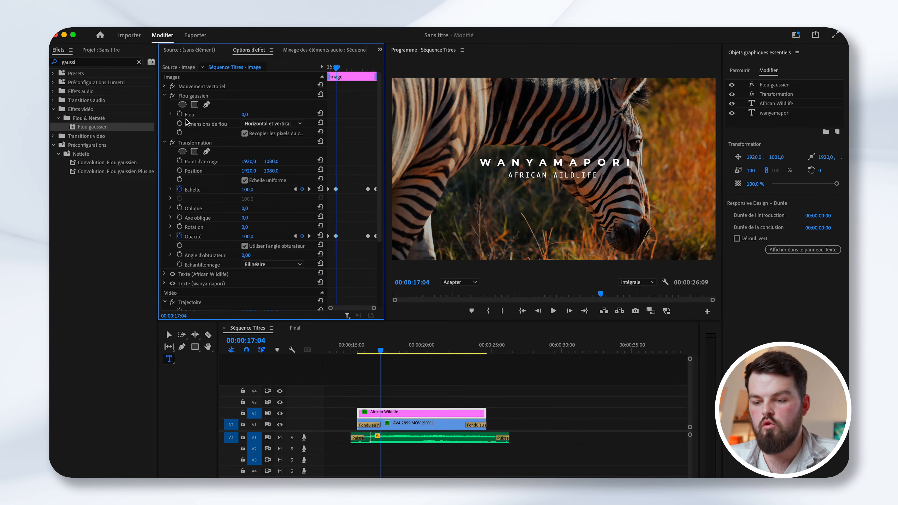
{"action": "left_click", "coordinate": [179, 114]}
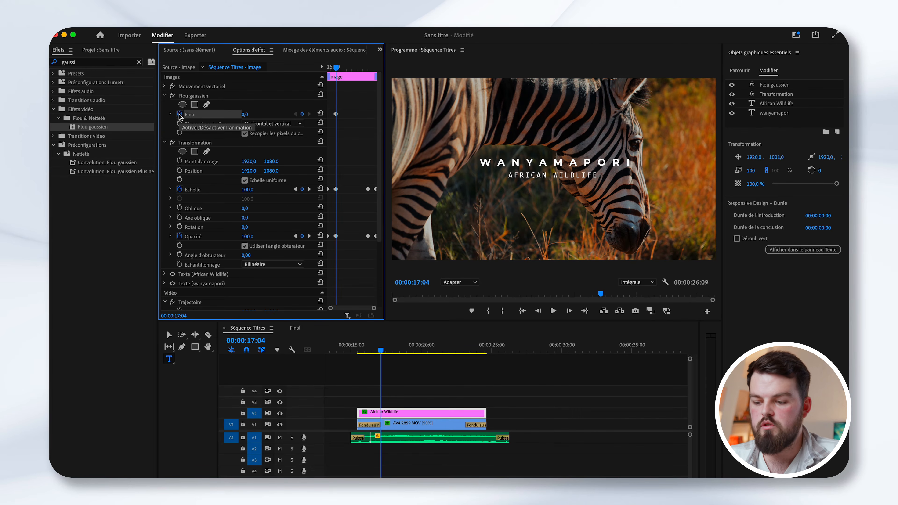
Set the title's Gaussian blur to 300 at the first scale keyframe, 00:00:15:14.
{"action": "left_click", "coordinate": [295, 189]}
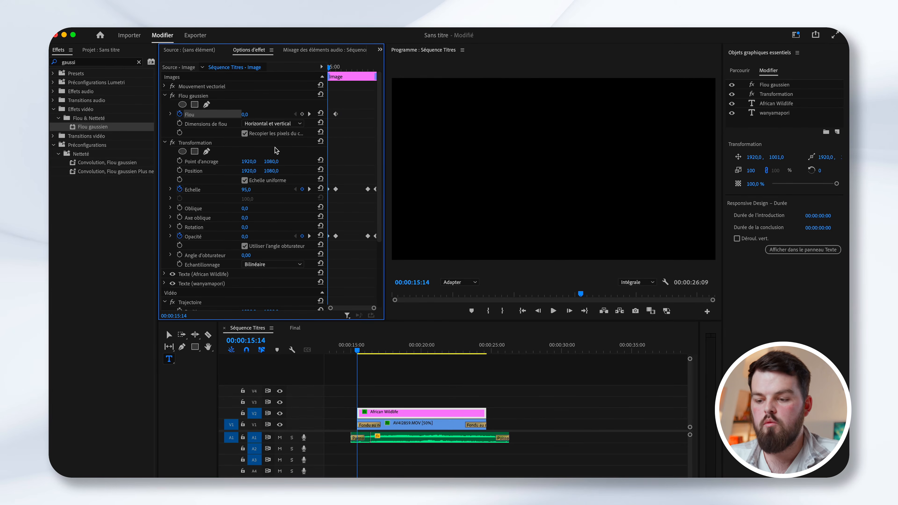
{"action": "left_click", "coordinate": [244, 115]}
{"action": "type", "text": "300"}
{"action": "key", "text": "Return"}
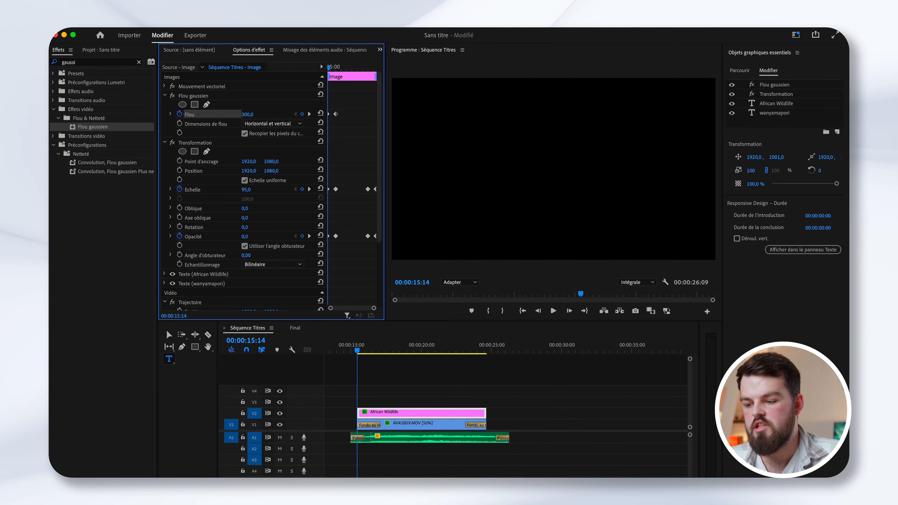
Add a Gaussian blur keyframe at 00:00:23:04 and set the blur to 300 at 00:00:24:19.
{"action": "left_click", "coordinate": [309, 190]}
{"action": "left_click", "coordinate": [310, 190]}
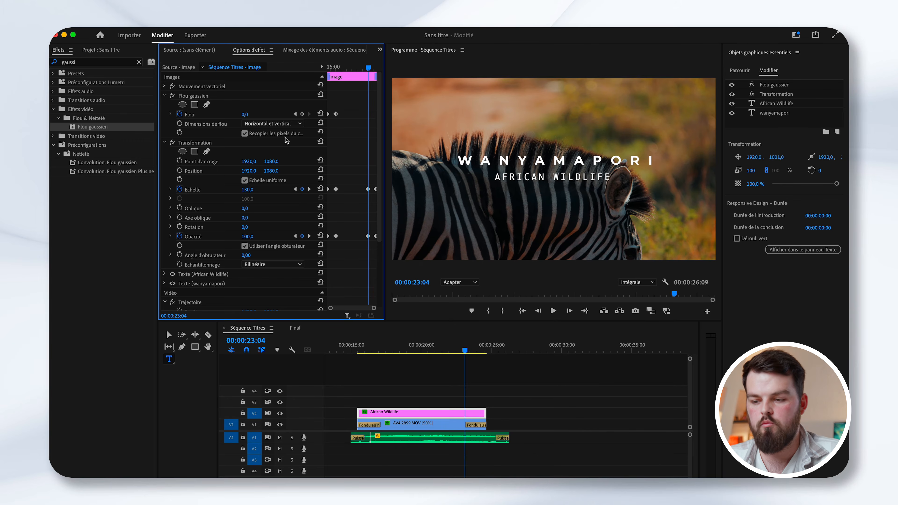
{"action": "left_click", "coordinate": [302, 115]}
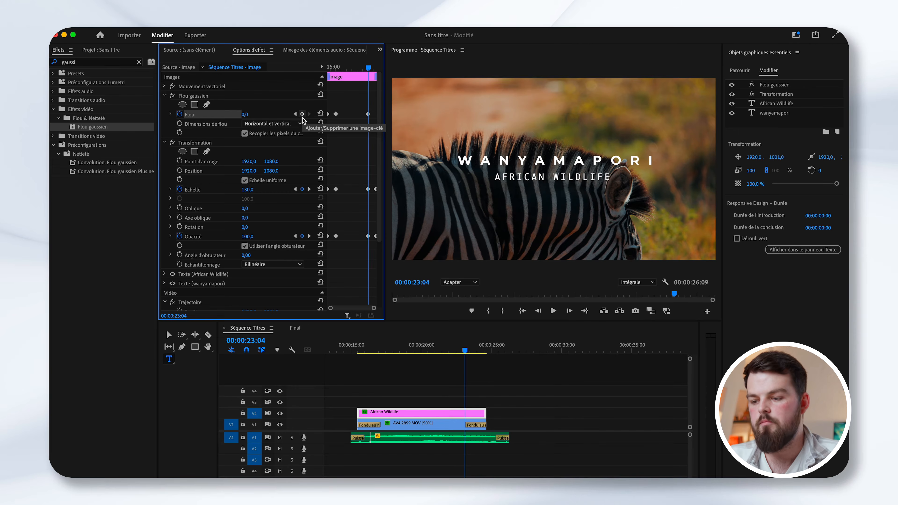
{"action": "left_click", "coordinate": [309, 190]}
{"action": "left_click", "coordinate": [245, 114]}
{"action": "type", "text": "300"}
{"action": "key", "text": "Return"}
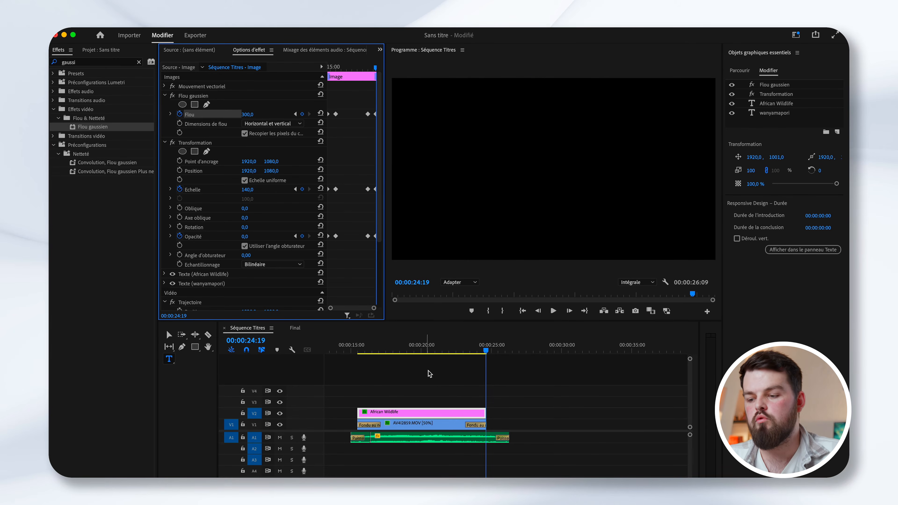
Play the blurred title animation from the start of the clip in an enlarged program monitor.
{"action": "left_click", "coordinate": [356, 357]}
{"action": "key", "text": "space"}
{"action": "key", "text": "space"}
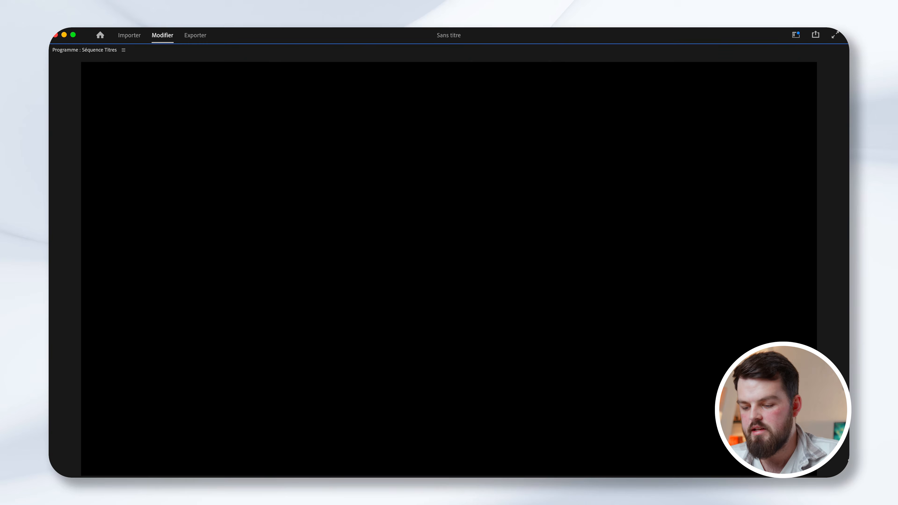
{"action": "key", "text": "space"}
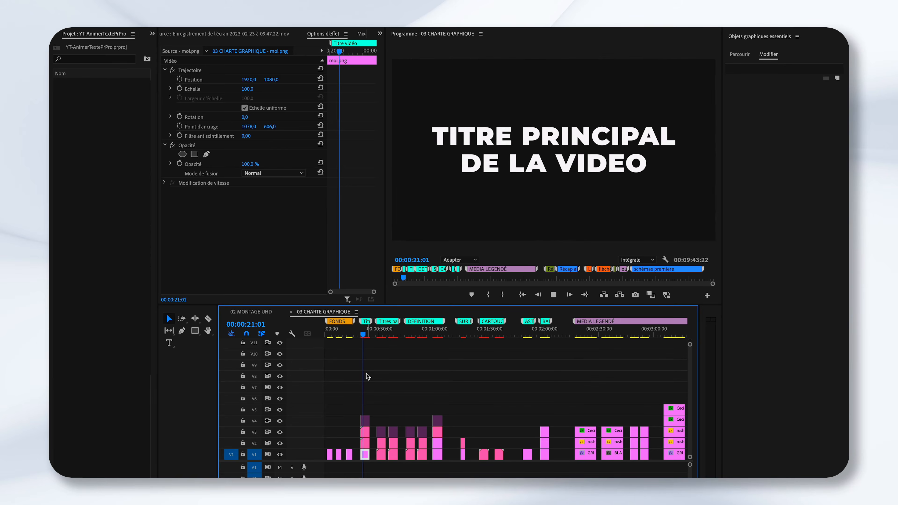
Copy the 4K BOXD 04 text template from the 03 CHARTE GRAPHIQUE sequence into the Final sequence at 00:00:30:11.
{"action": "left_click", "coordinate": [378, 336]}
{"action": "mouse_move", "coordinate": [378, 336]}
{"action": "left_mouse_down"}
{"action": "mouse_move", "coordinate": [390, 336]}
{"action": "mouse_move", "coordinate": [341, 339]}
{"action": "mouse_move", "coordinate": [383, 340]}
{"action": "left_mouse_up"}
{"action": "key", "text": "backslash"}
{"action": "left_click", "coordinate": [336, 337]}
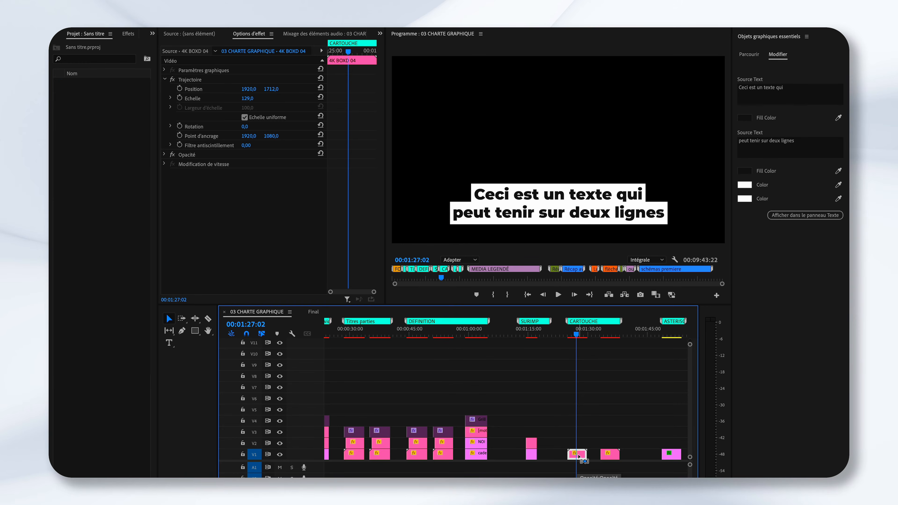
{"action": "left_click", "coordinate": [313, 312]}
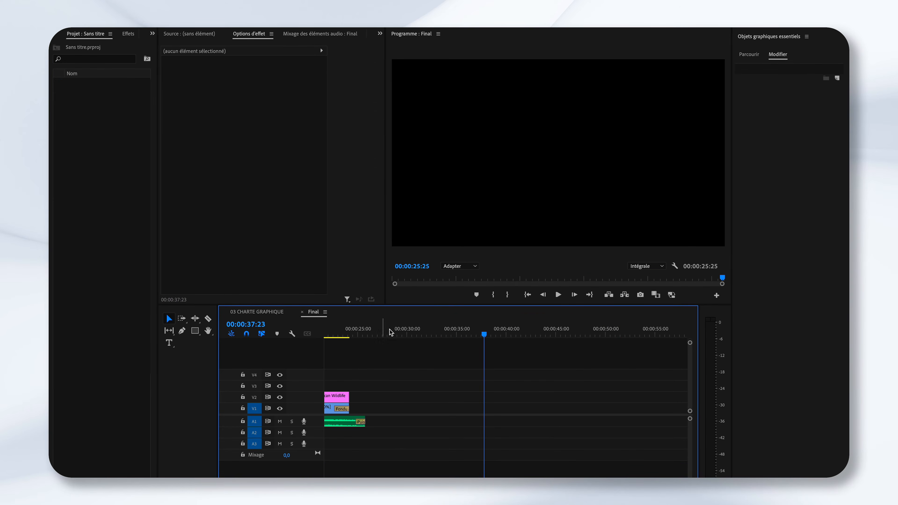
{"action": "left_click", "coordinate": [410, 333]}
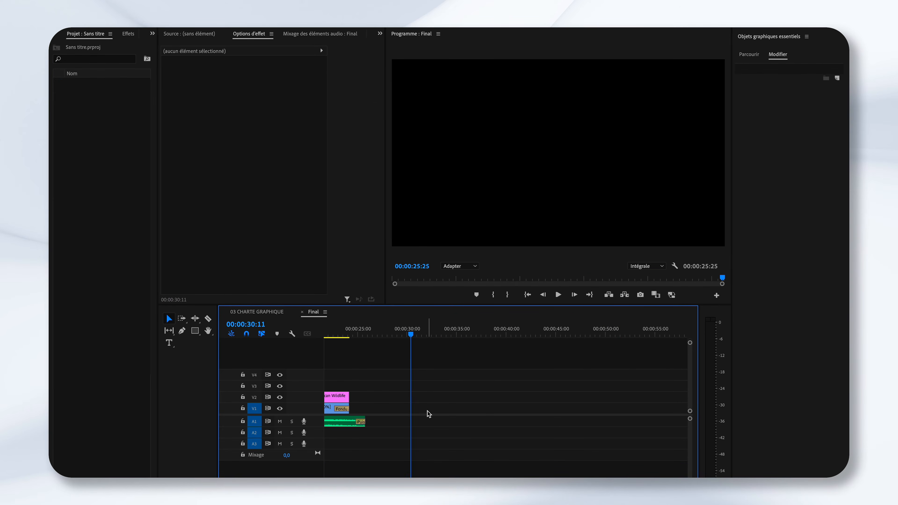
{"action": "key", "text": "ctrl+v"}
{"action": "left_click", "coordinate": [433, 331]}
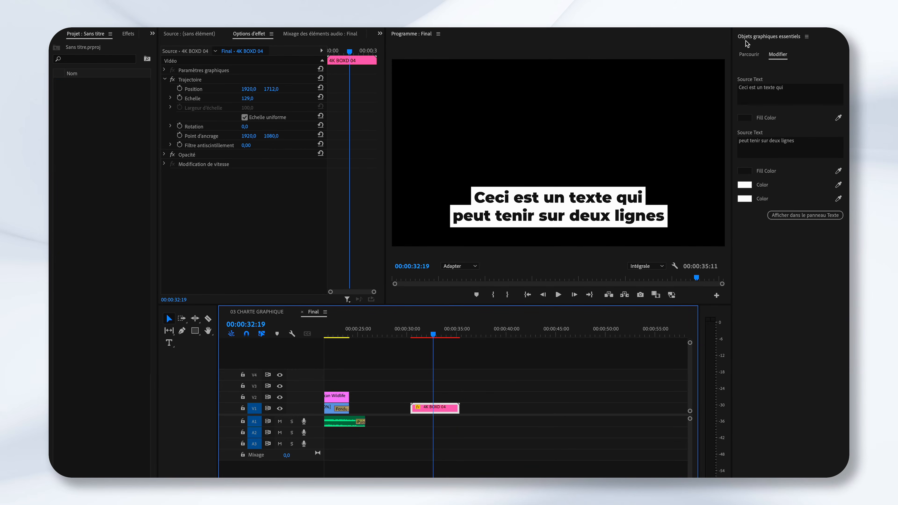
Change the 4K BOXD 04 template's first text line to "Ce que vous voulez comme texte" and play the clip.
{"action": "left_click", "coordinate": [749, 94]}
{"action": "left_click", "coordinate": [756, 92]}
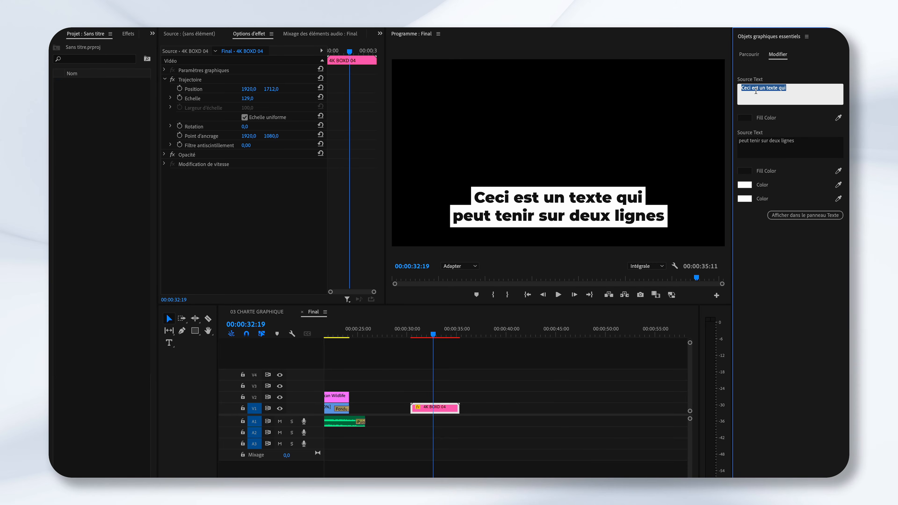
{"action": "type", "text": "Ce que vous voulez comme texte"}
{"action": "left_click", "coordinate": [479, 357]}
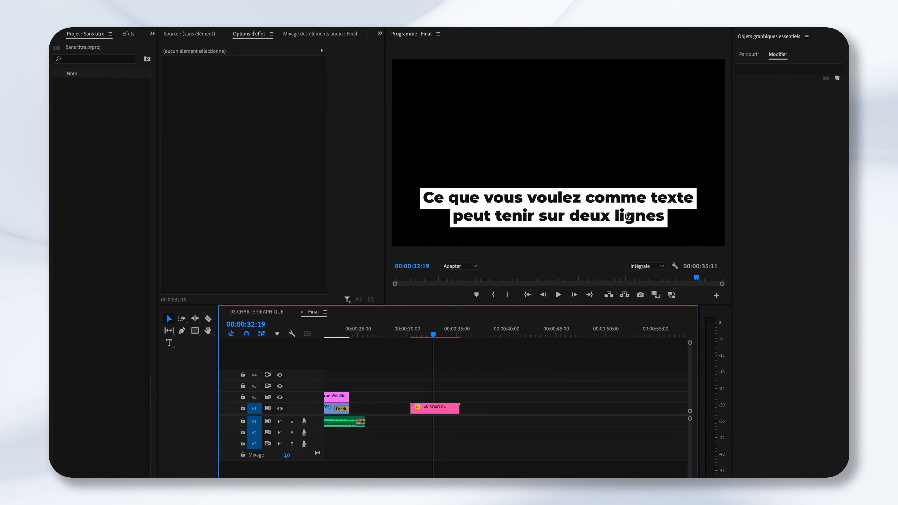
{"action": "left_click", "coordinate": [409, 334]}
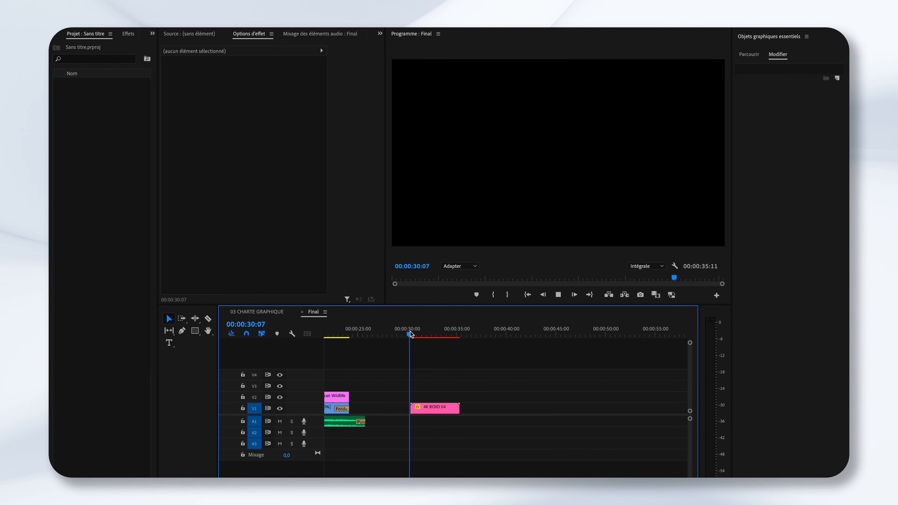
{"action": "key", "text": "space"}
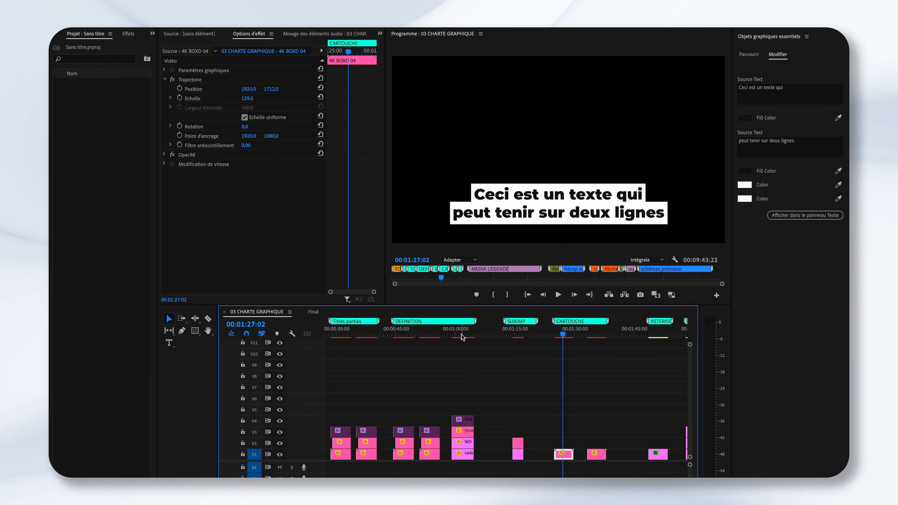
Copy the four-layer frame-rate definition clips from 03 CHARTE GRAPHIQUE into the Final sequence after the 4K BOXD 04 clip.
{"action": "left_click", "coordinate": [459, 331]}
{"action": "left_click_drag", "start_coordinate": [485, 471], "coordinate": [451, 412]}
{"action": "left_click", "coordinate": [315, 312]}
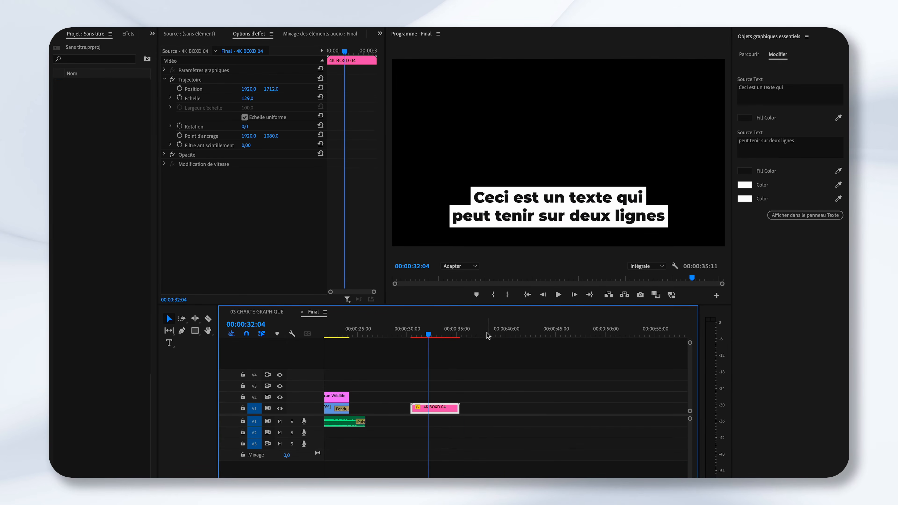
{"action": "left_click", "coordinate": [477, 331]}
{"action": "key", "text": "ctrl+v"}
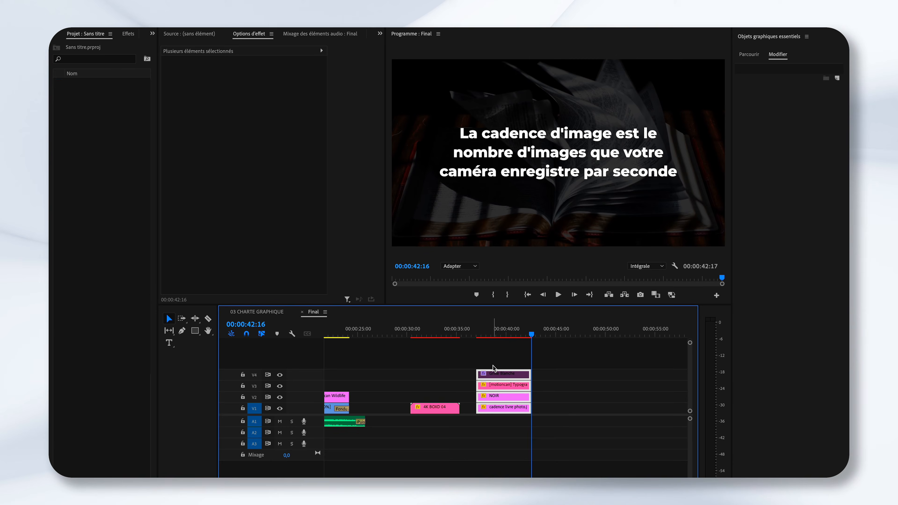
{"action": "key", "text": "ctrl+shift+a"}
Set the font style of Text A, Text B and Text C in the motioncan typography clip to SemiBold.
{"action": "left_click", "coordinate": [519, 387]}
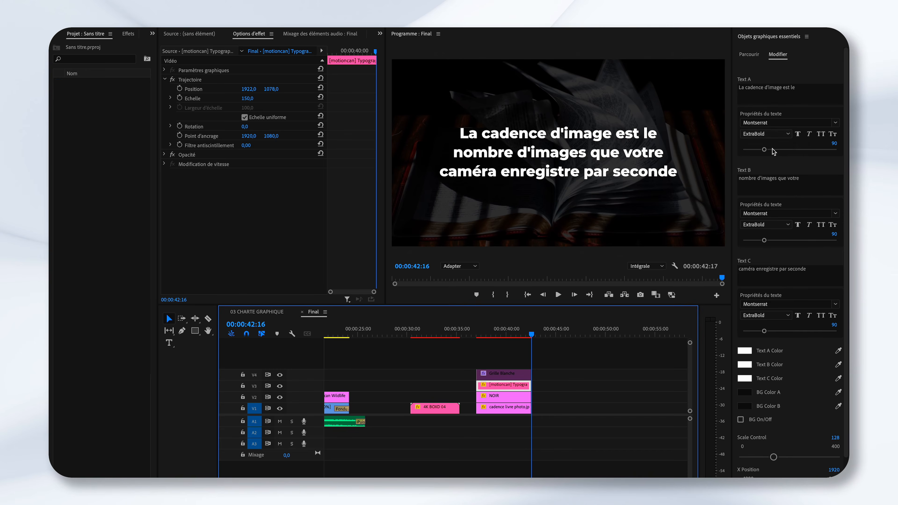
{"action": "left_click", "coordinate": [775, 135]}
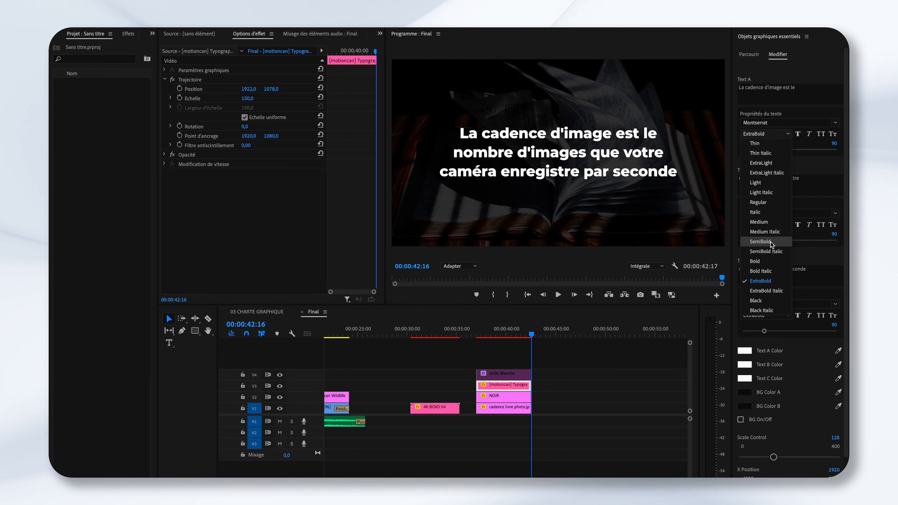
{"action": "left_click", "coordinate": [760, 241]}
{"action": "left_click", "coordinate": [765, 223]}
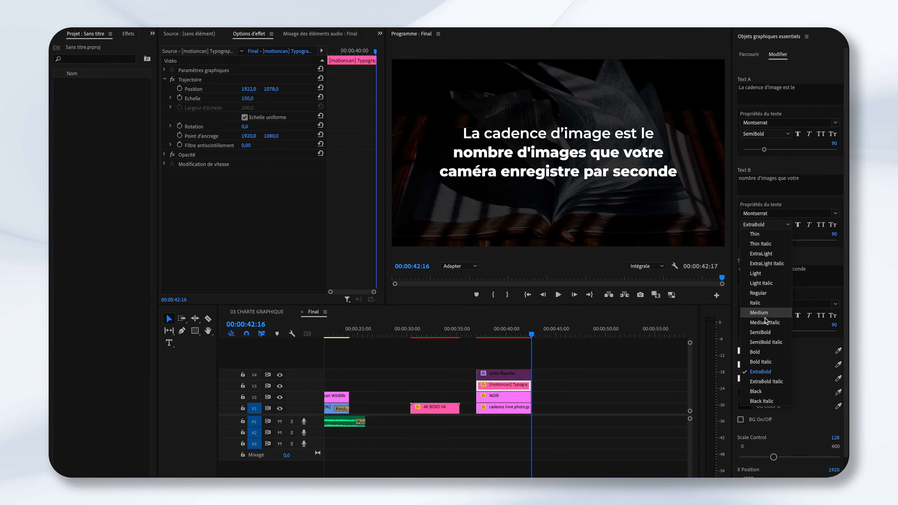
{"action": "left_click", "coordinate": [766, 334]}
{"action": "left_click", "coordinate": [766, 315]}
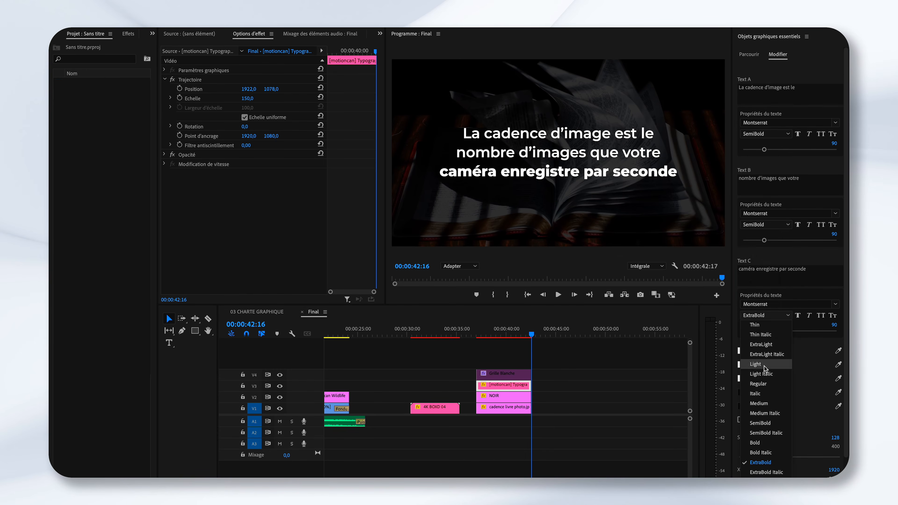
{"action": "left_click", "coordinate": [766, 367]}
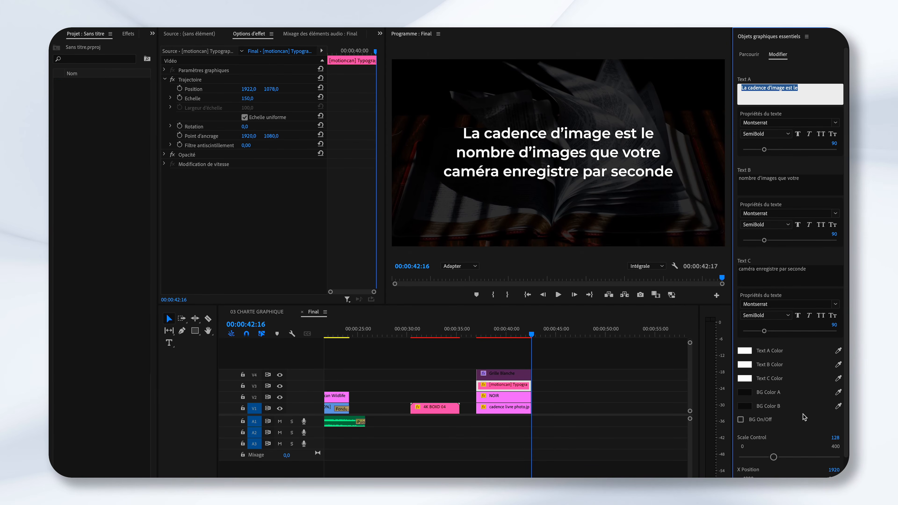
{"action": "scroll", "coordinate": [807, 423], "scroll_direction": "down", "scroll_amount": 3}
{"action": "scroll", "coordinate": [809, 382], "scroll_direction": "up", "scroll_amount": 3}
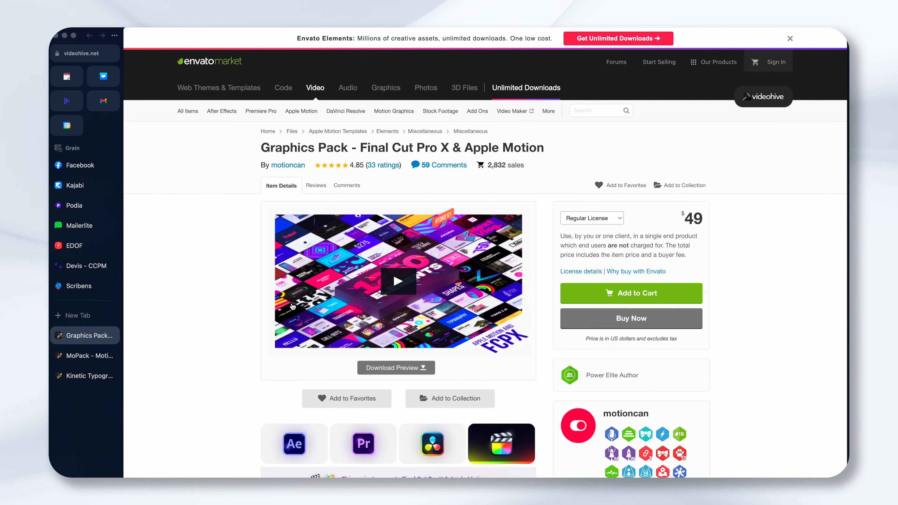
View the MoPack - Motion Graphics Pack and Kinetic Typography Pack pages on VideoHive in the browser.
{"action": "left_click", "coordinate": [82, 356]}
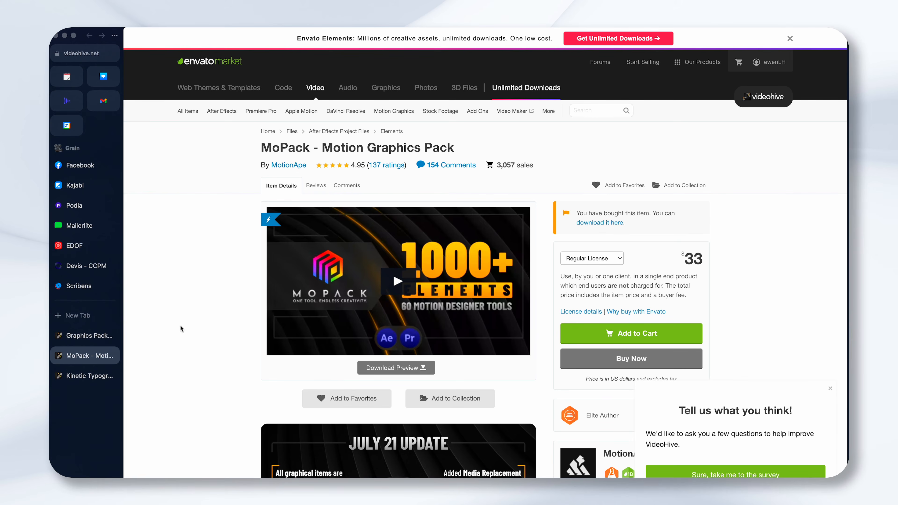
{"action": "left_click", "coordinate": [81, 379]}
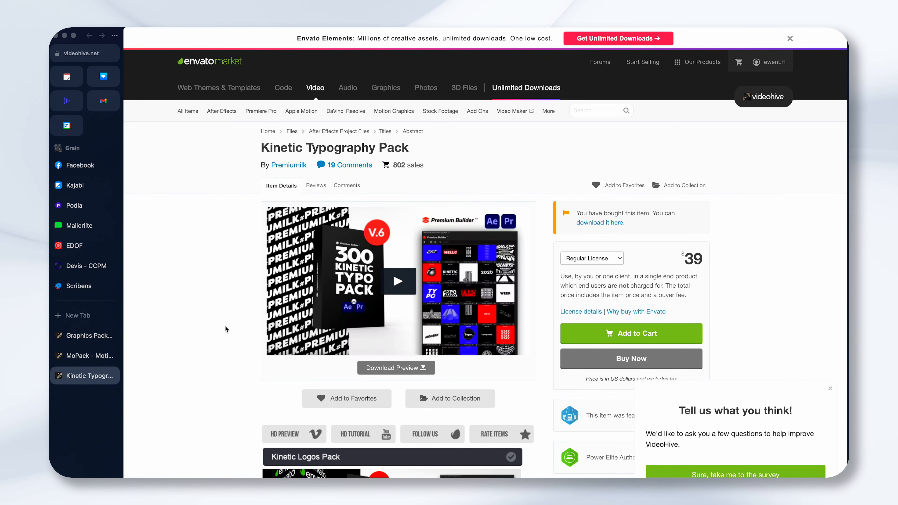